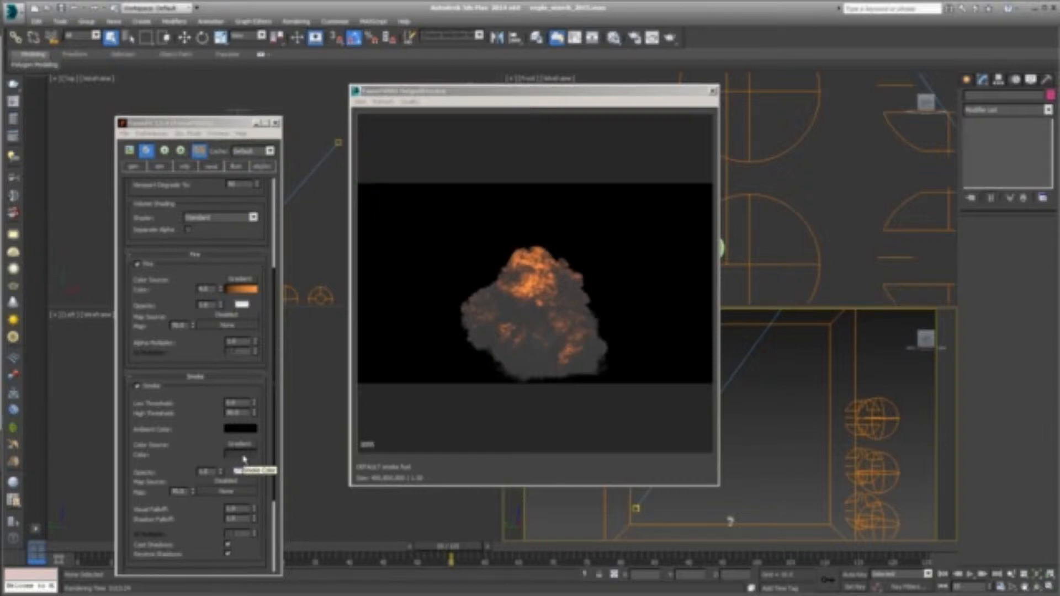
Review the FumeFX smoke colour key and the illumination parameters used for the explosion
click(243, 456)
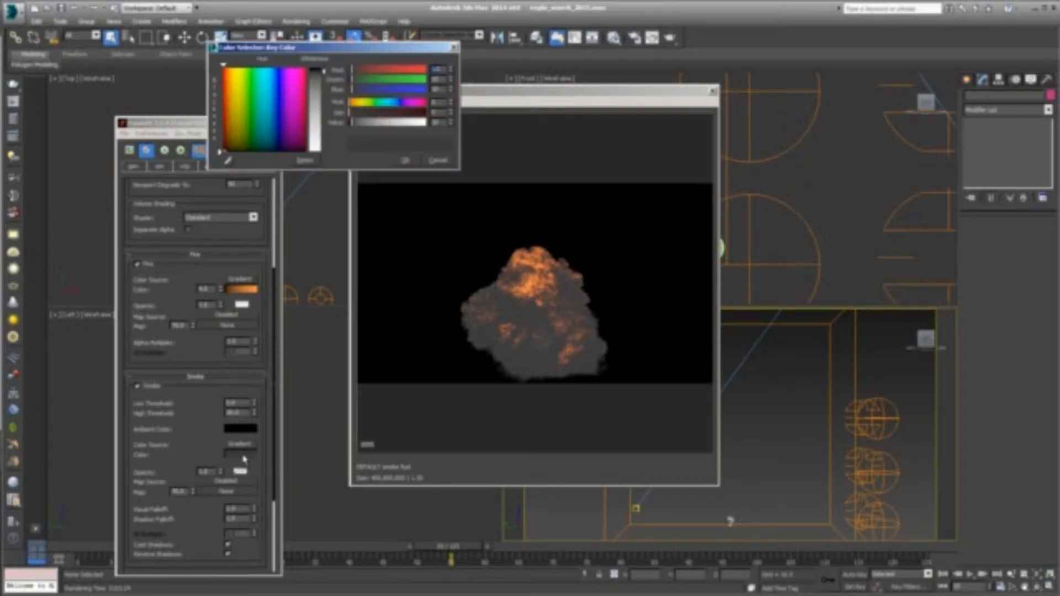
click(411, 162)
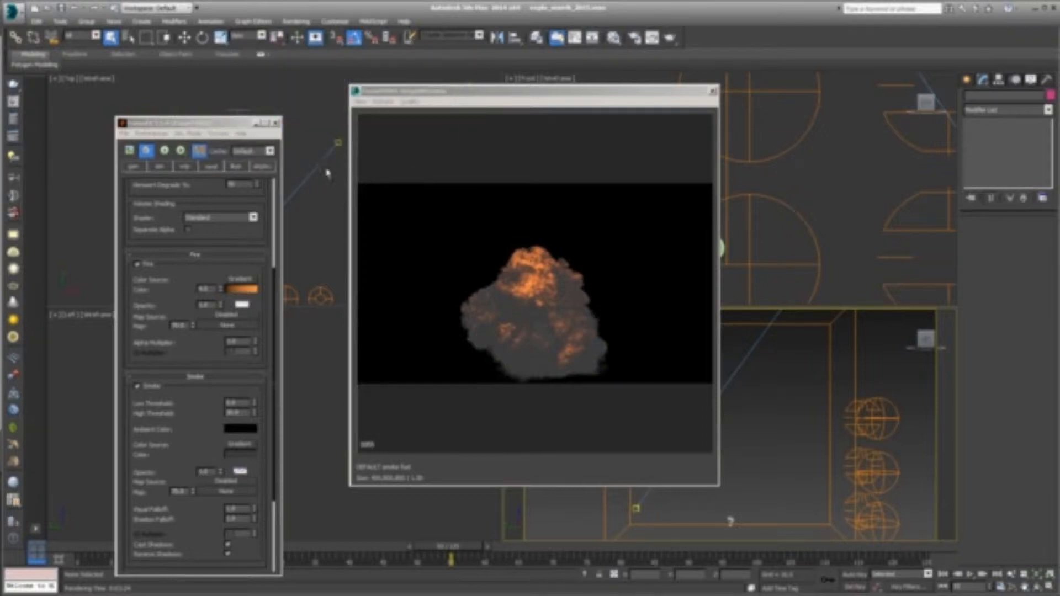
click(241, 168)
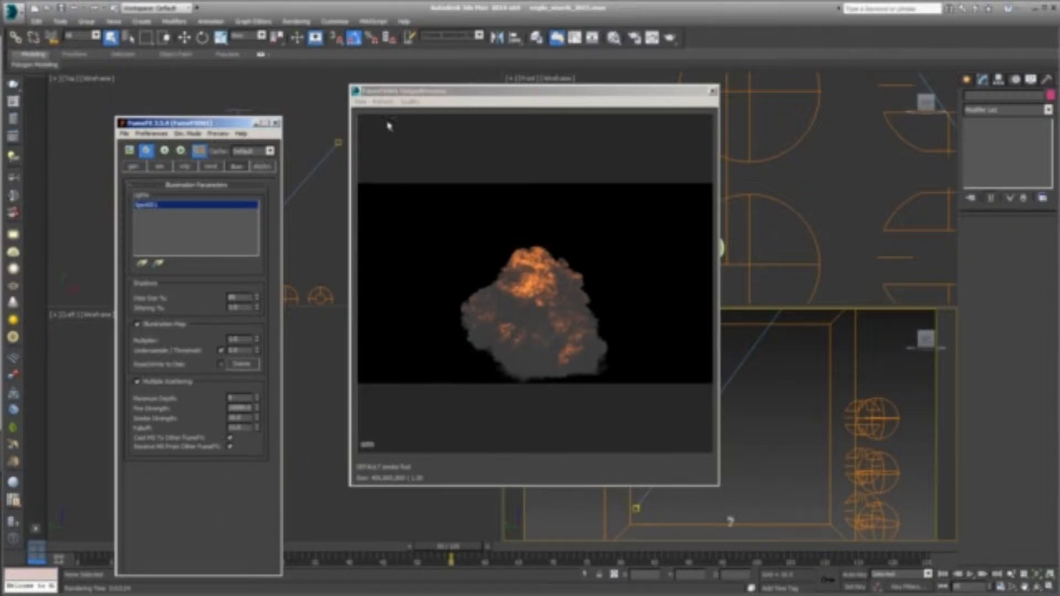
Check the Gamma and LUT preferences for the explosion render
click(311, 22)
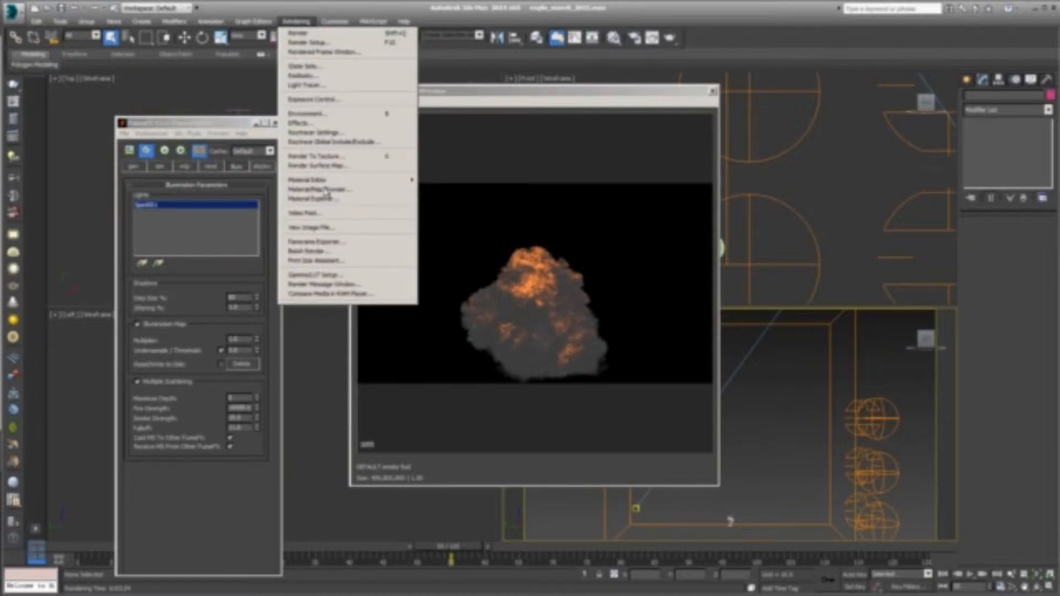
click(320, 274)
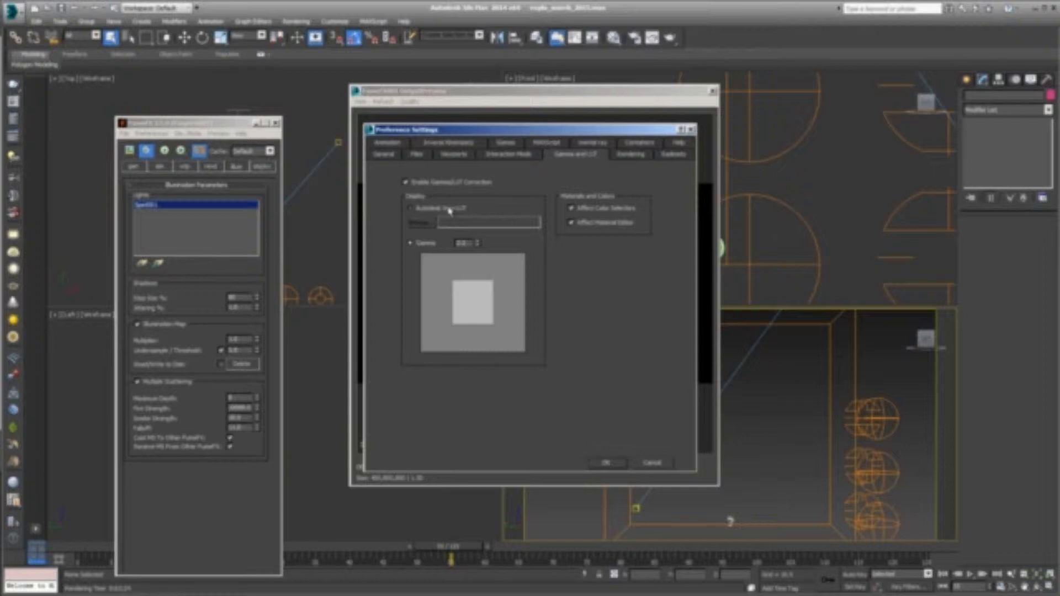
click(609, 464)
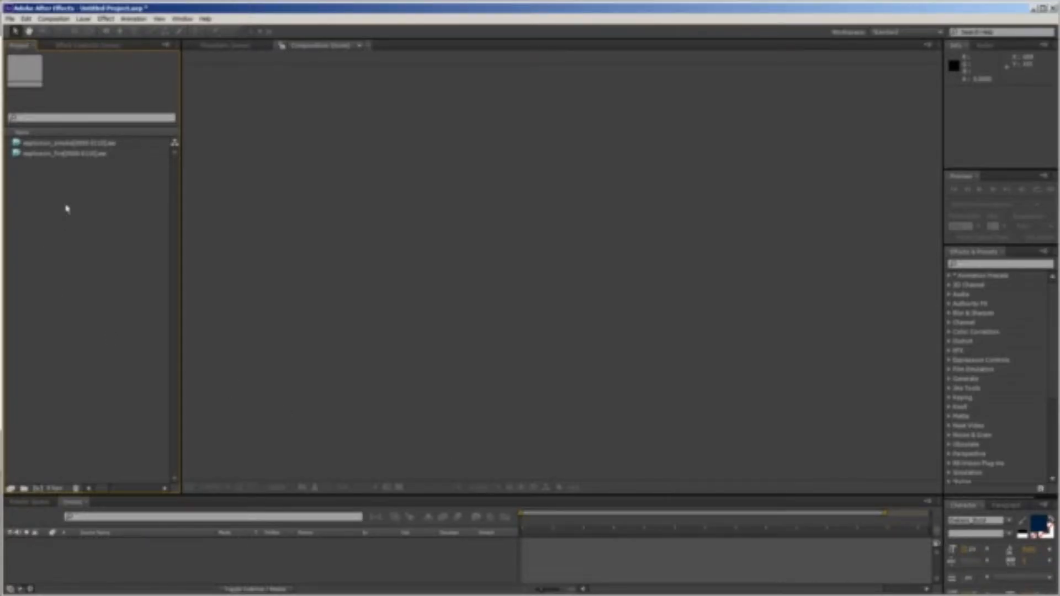
Switch to After Effects and review the alpha and colour management interpretation of the explosion_fire footage sequence
click(50, 155)
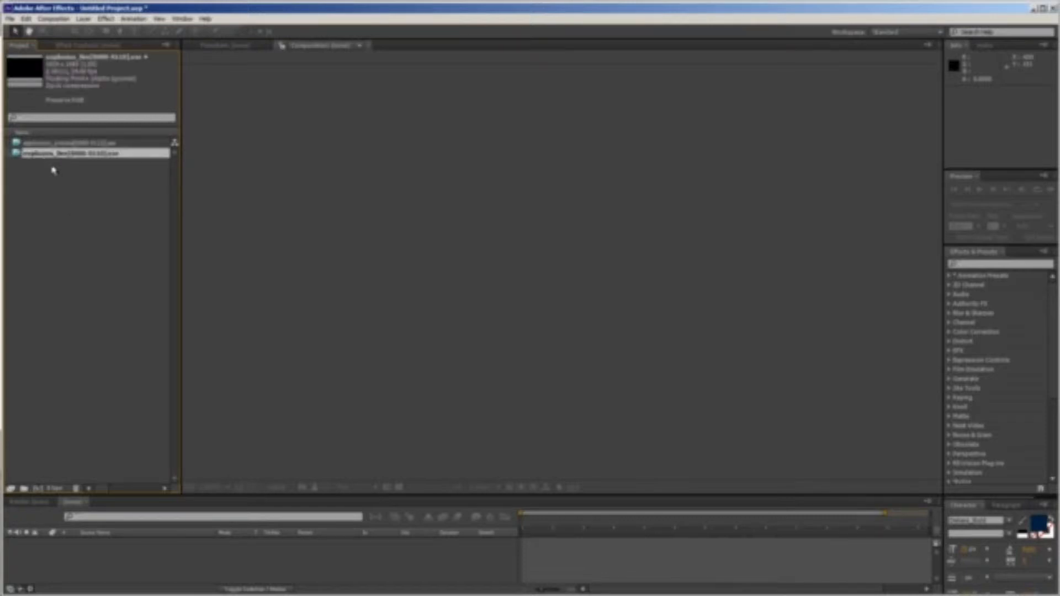
click(78, 145)
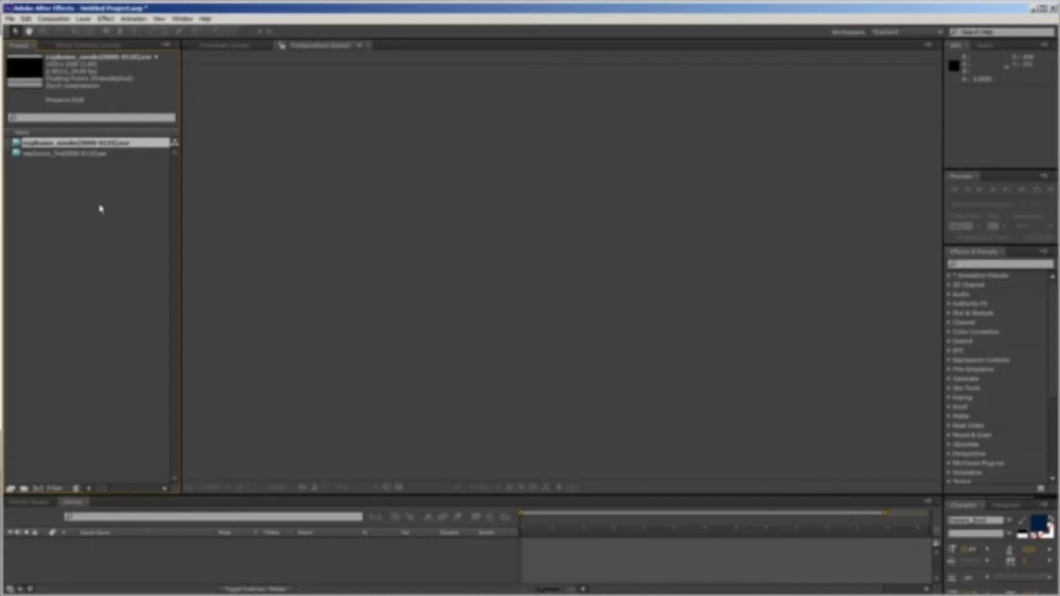
click(63, 156)
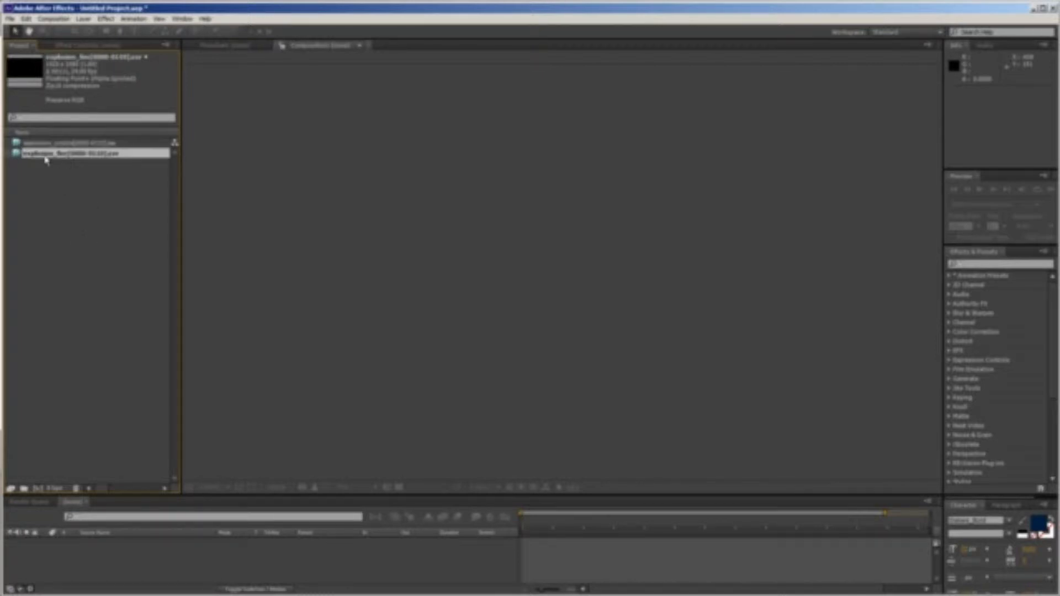
right_click(45, 156)
mouse_move(113, 215)
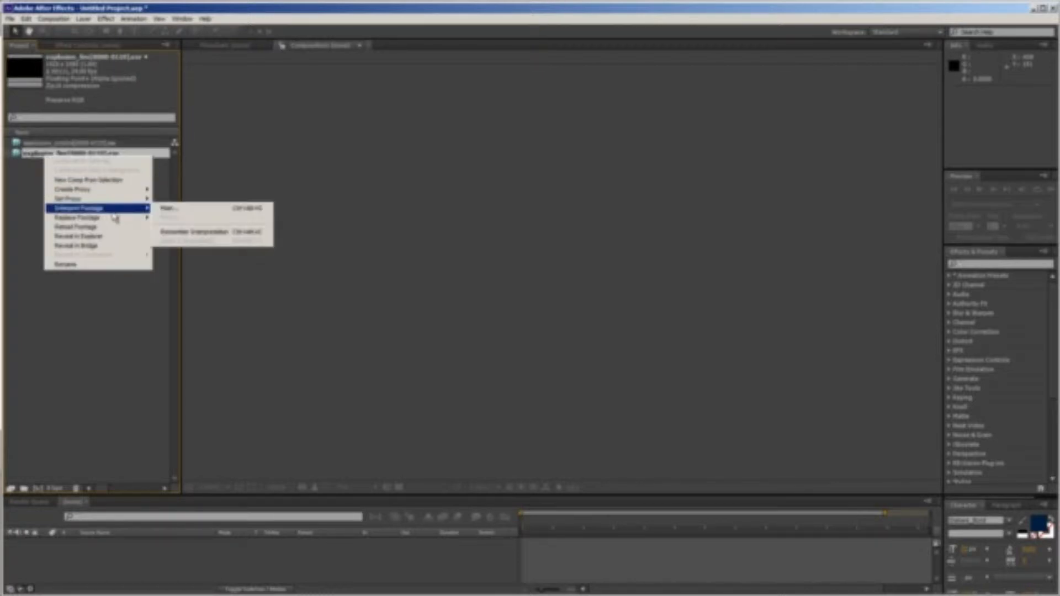
click(163, 210)
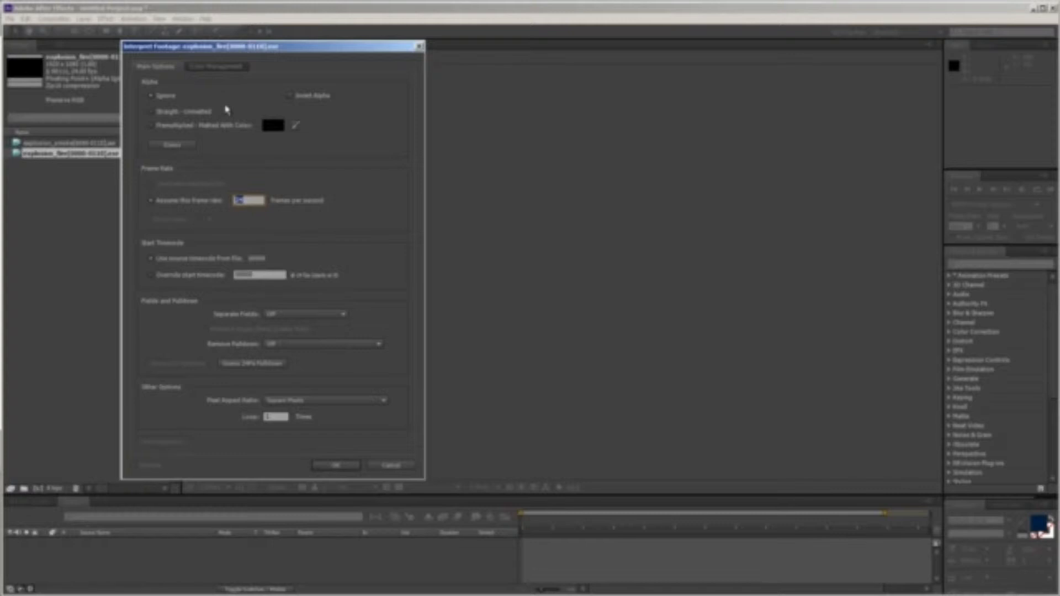
click(217, 66)
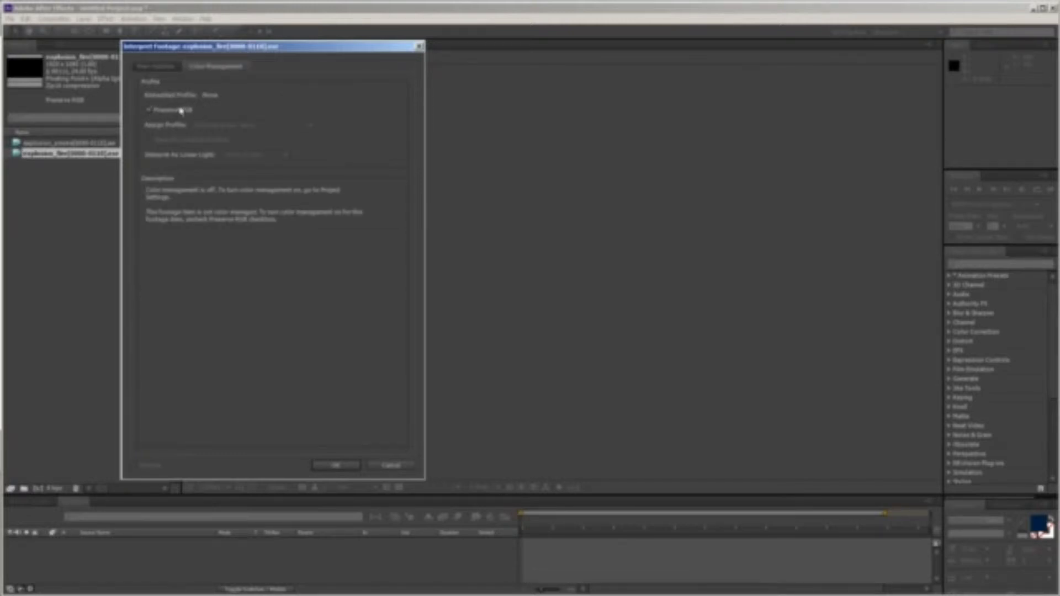
click(158, 67)
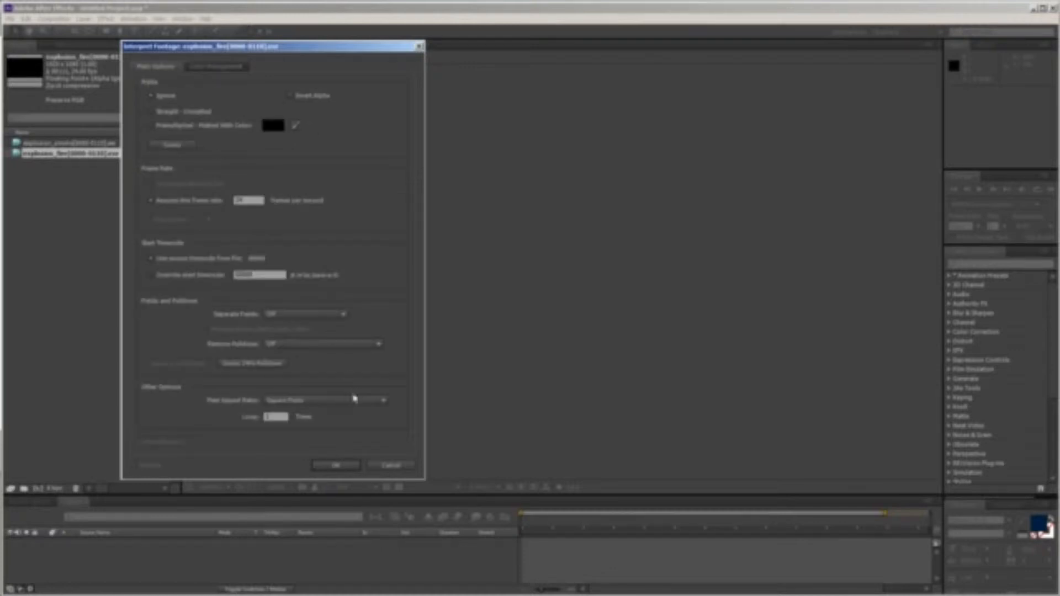
click(347, 466)
Review the alpha and colour management interpretation of the explosion_smoke footage sequence
right_click(59, 145)
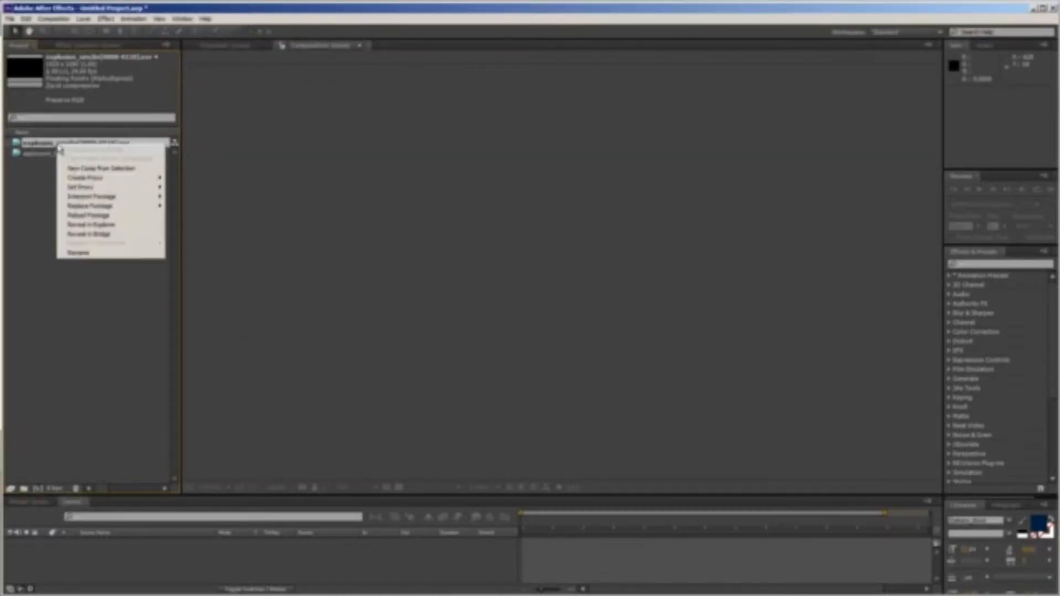
mouse_move(143, 198)
click(189, 199)
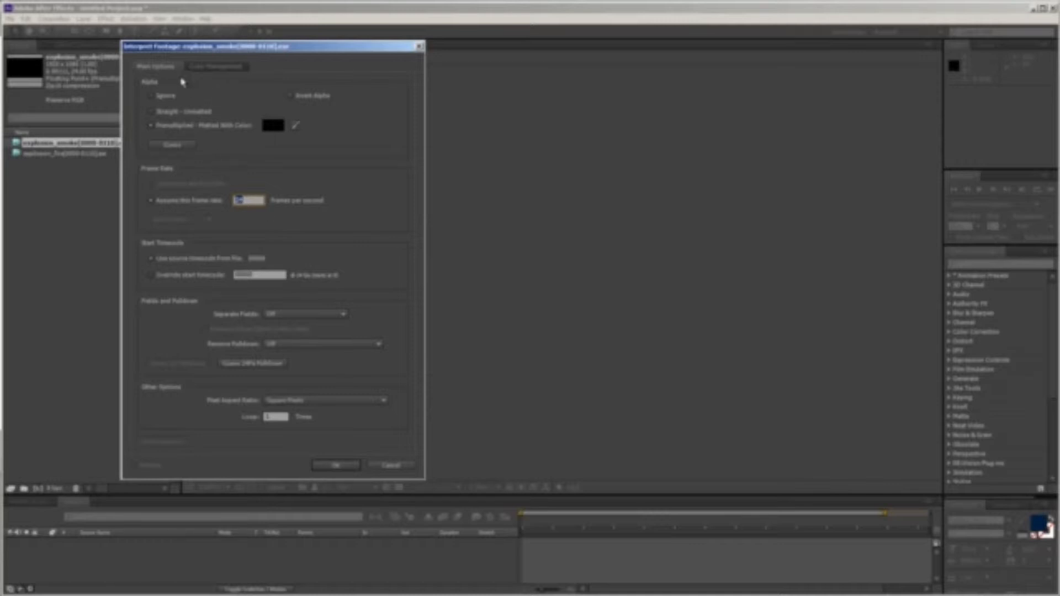
click(226, 66)
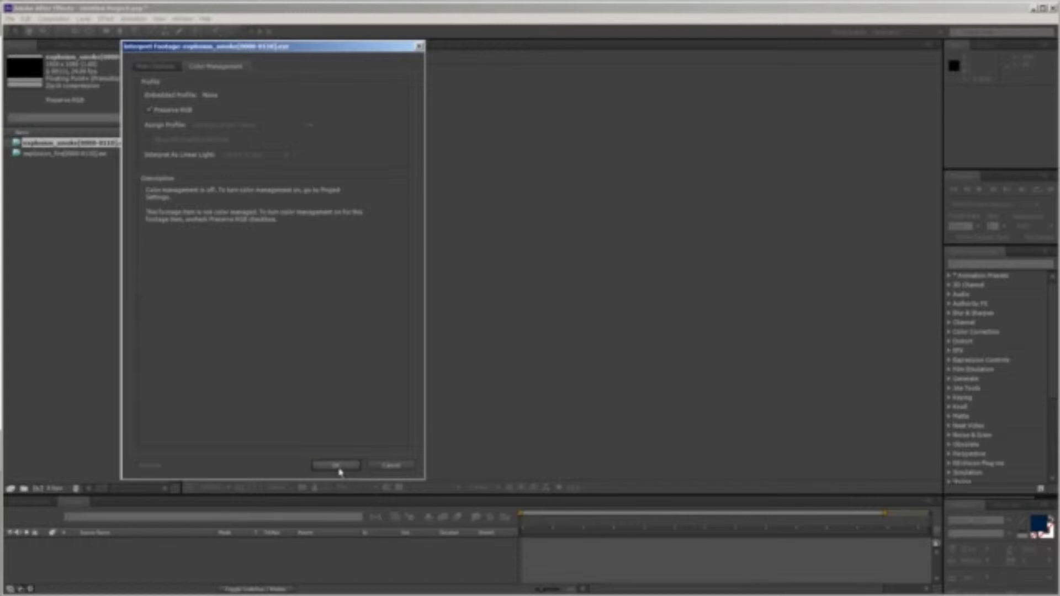
click(337, 467)
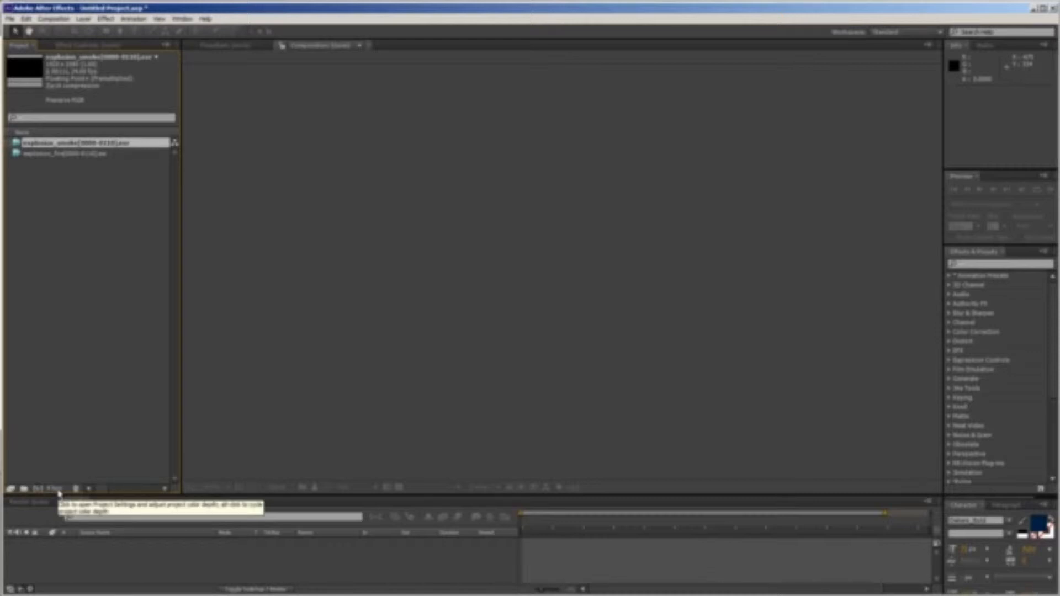
Compare the footage details of the explosion_fire and explosion_smoke sequences in the project
click(54, 158)
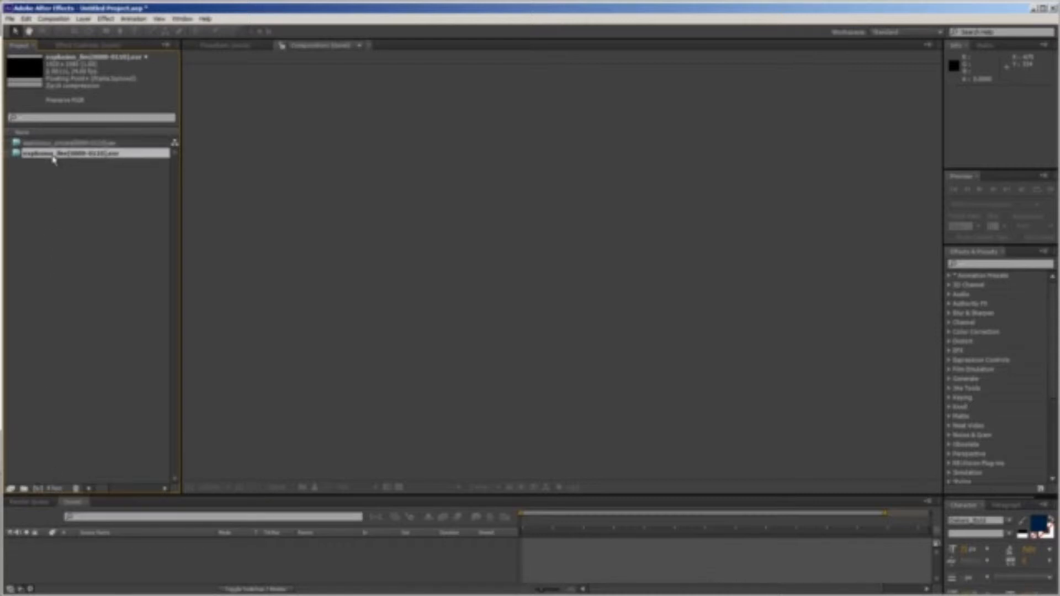
click(84, 145)
click(86, 155)
click(84, 145)
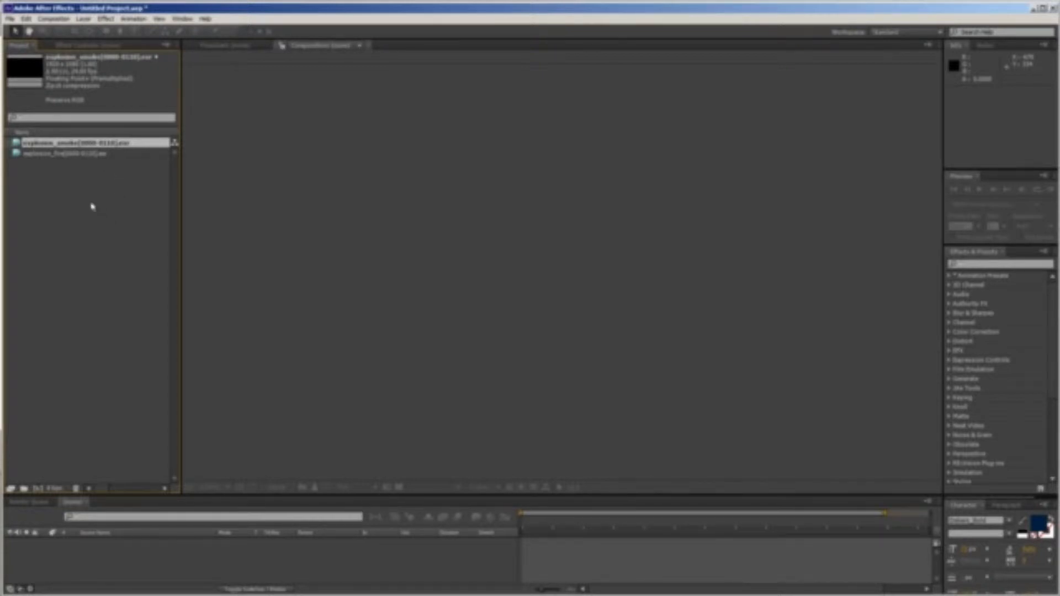
click(79, 155)
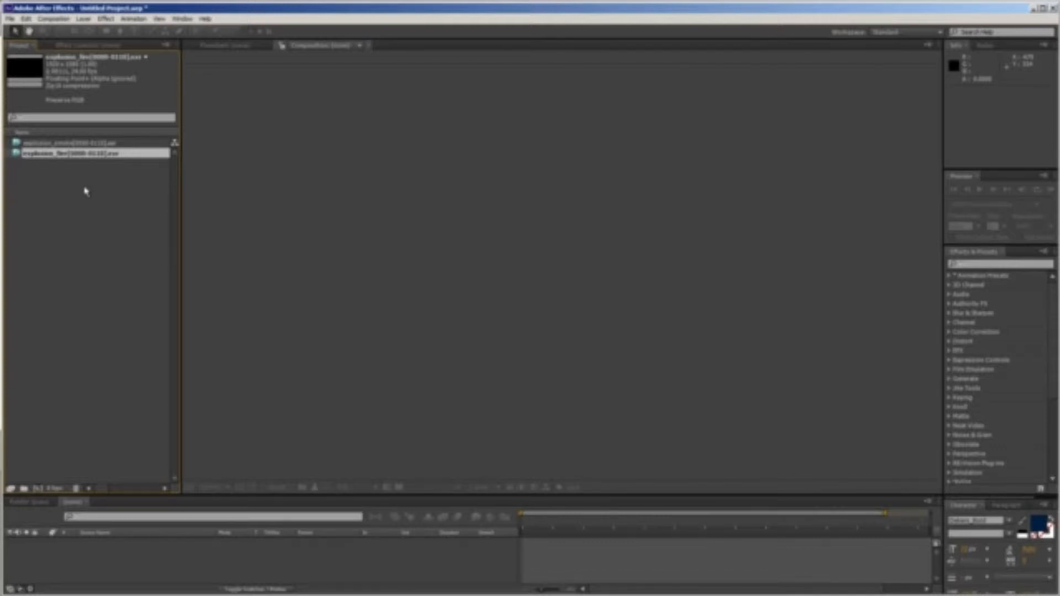
Set the project to 32 bits per channel (float) with the sRGB IEC61966-2.1 working space, and linearize the working space
click(53, 491)
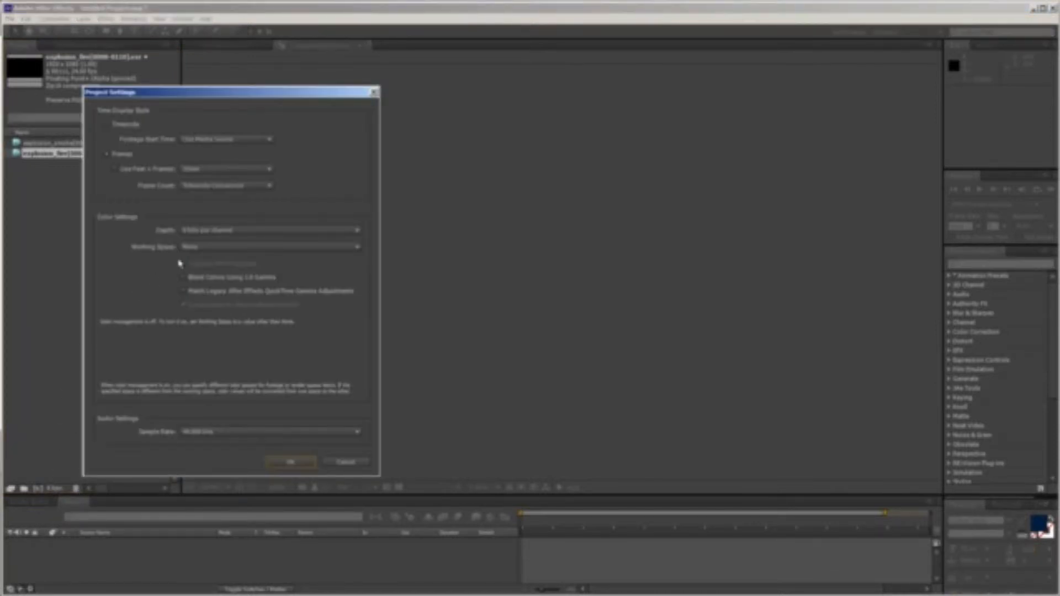
click(218, 231)
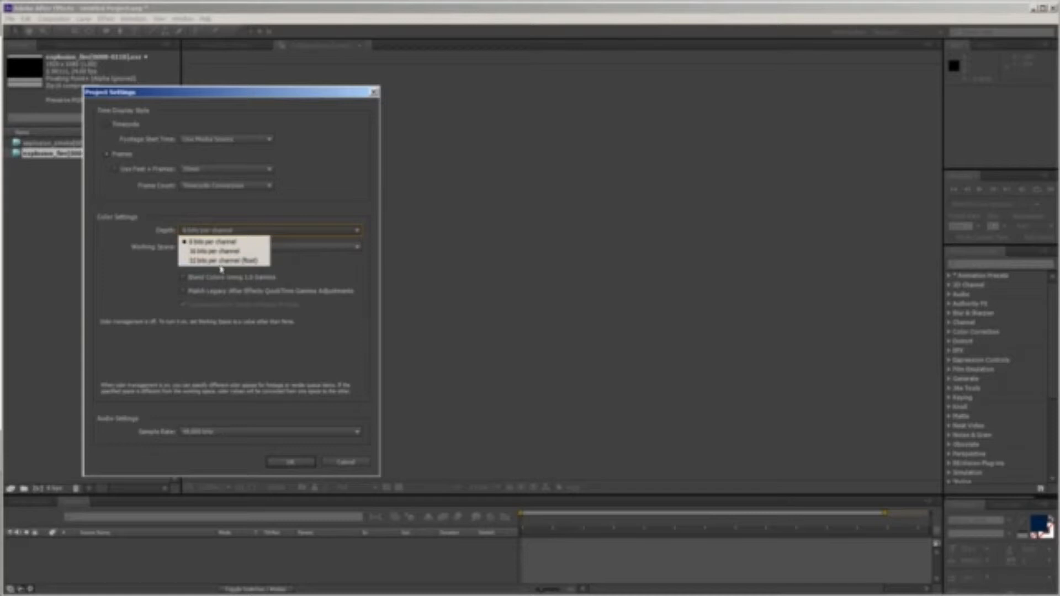
click(216, 261)
click(200, 248)
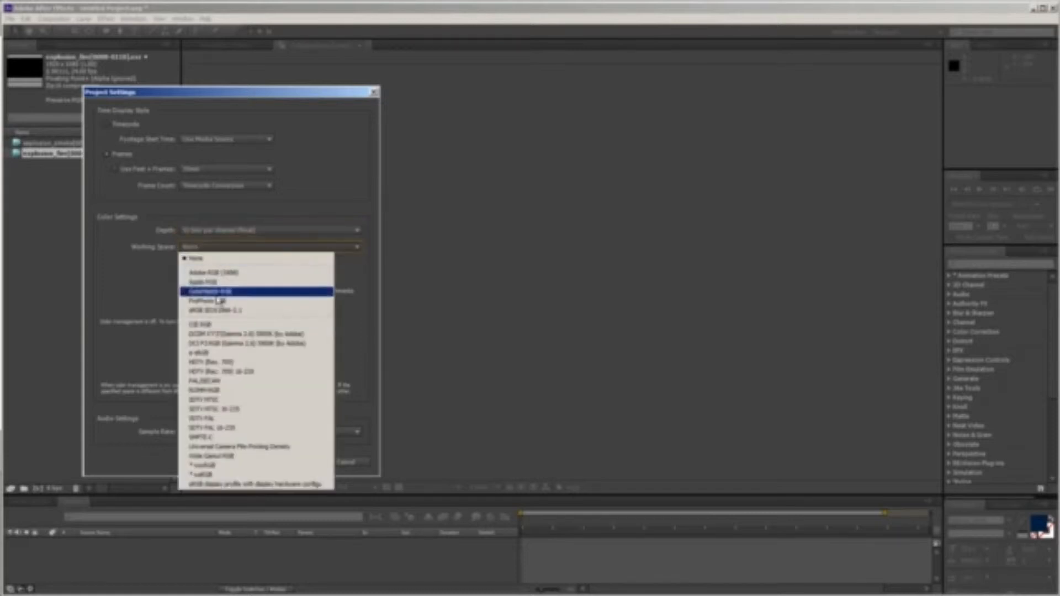
click(213, 312)
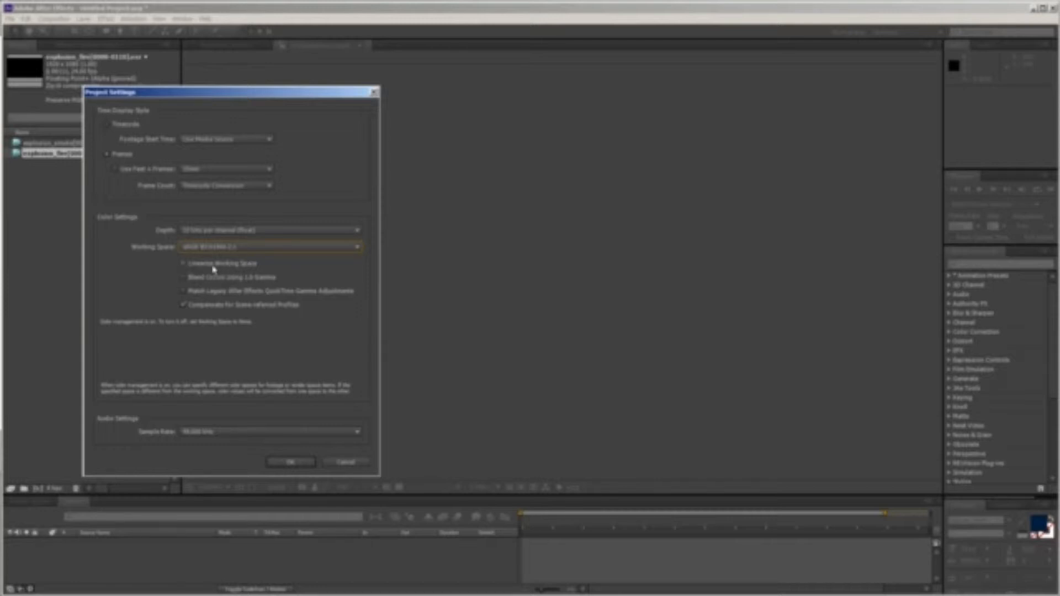
click(219, 267)
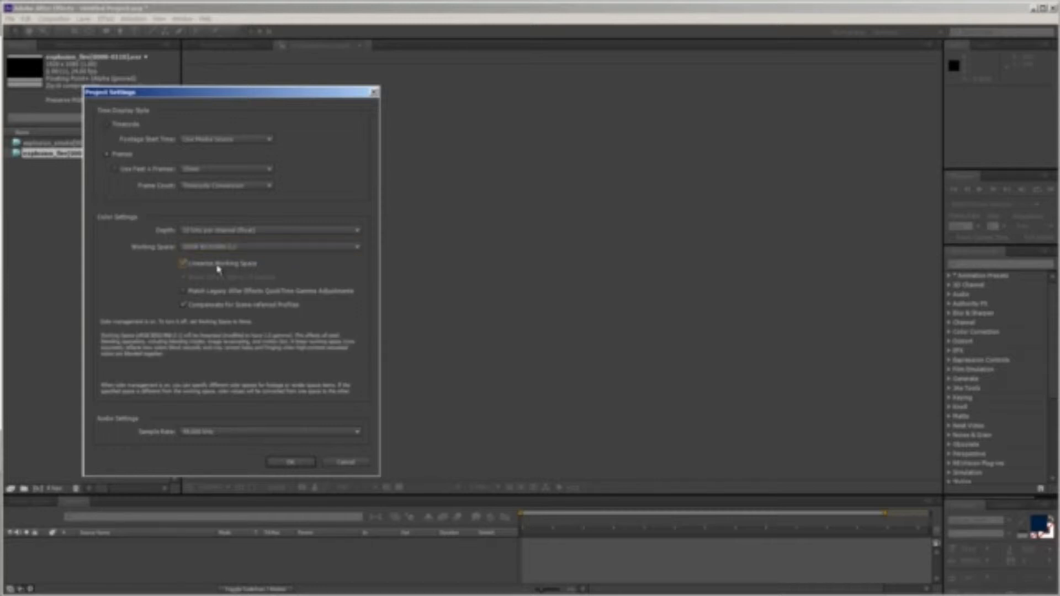
click(293, 462)
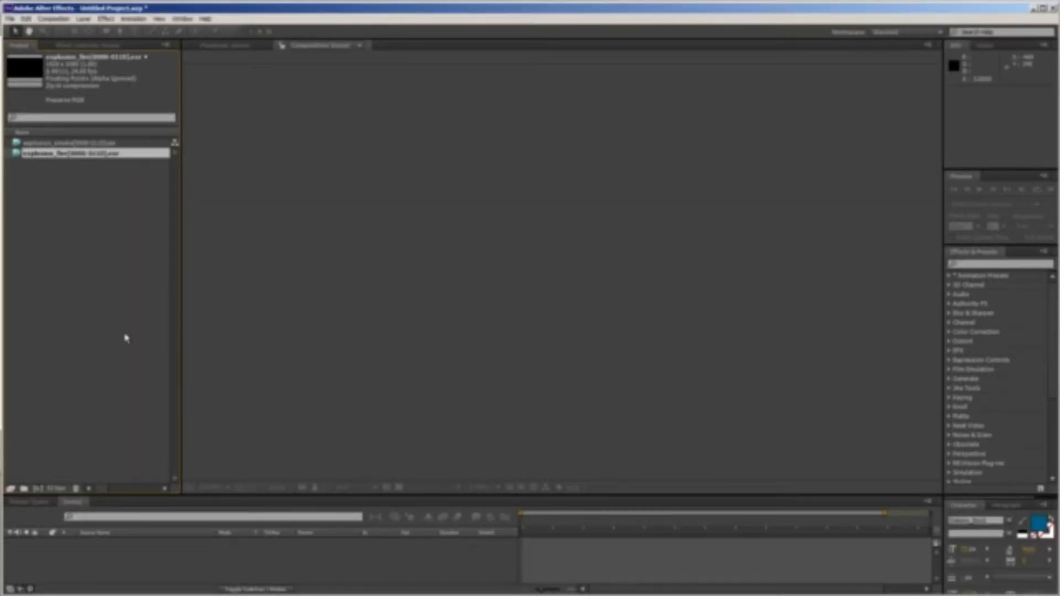
Create a single composition from the smoke and fire sequences and place the fire layer above the smoke layer
click(93, 294)
drag(86, 178, 54, 441)
drag(42, 488, 42, 488)
click(561, 411)
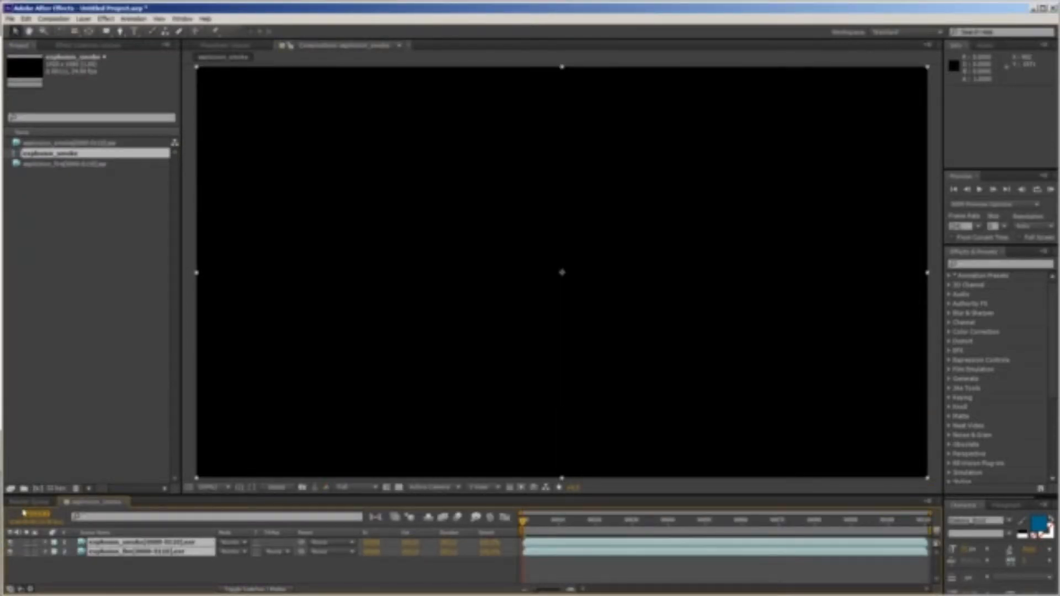
click(157, 563)
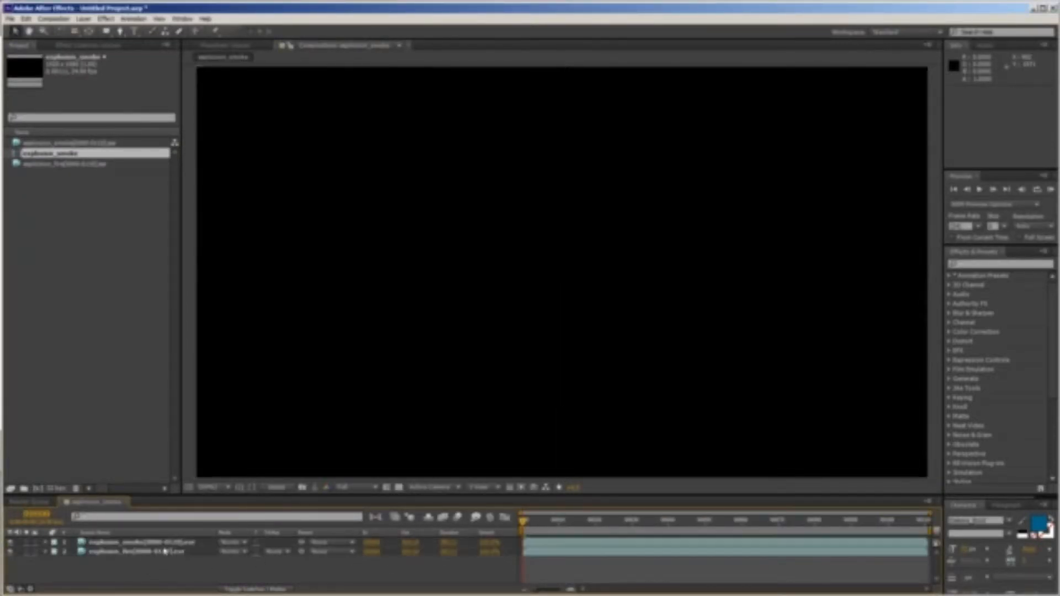
drag(174, 543, 177, 564)
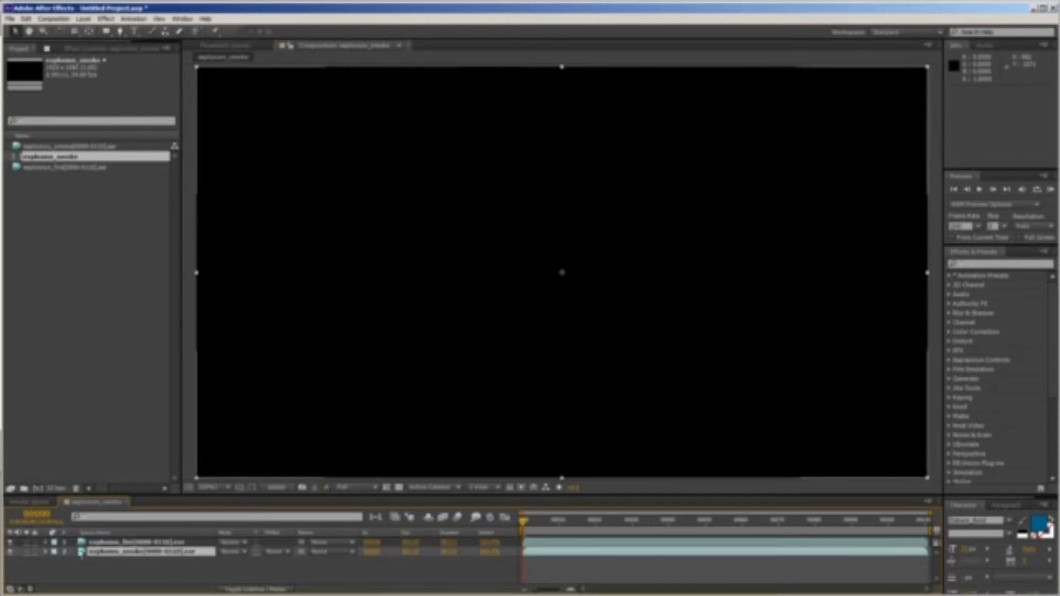
Hide the smoke layer and display the fire layer enlarged at frame 55
click(113, 543)
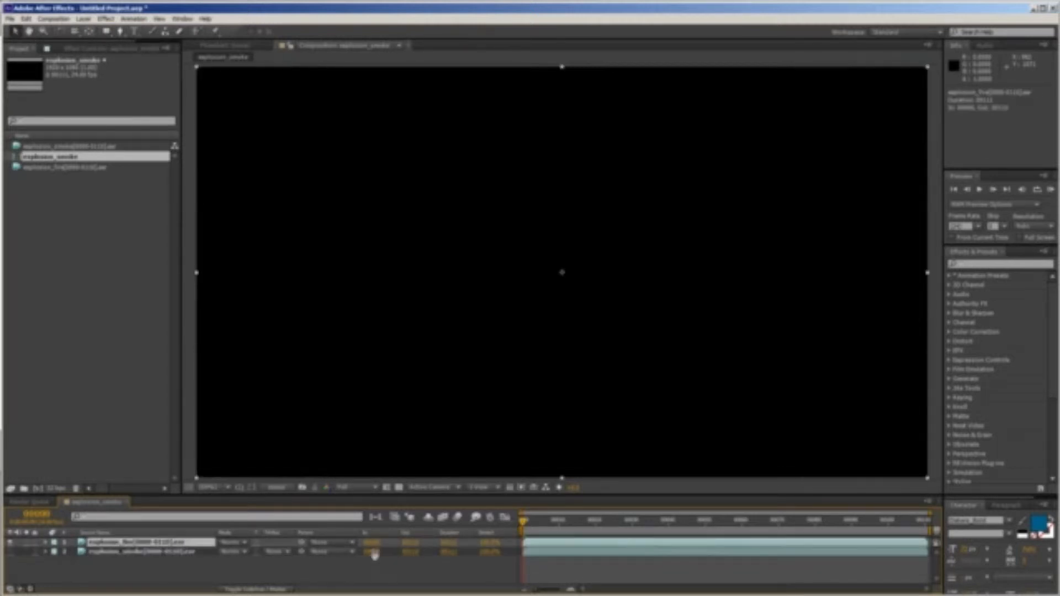
drag(538, 533, 725, 536)
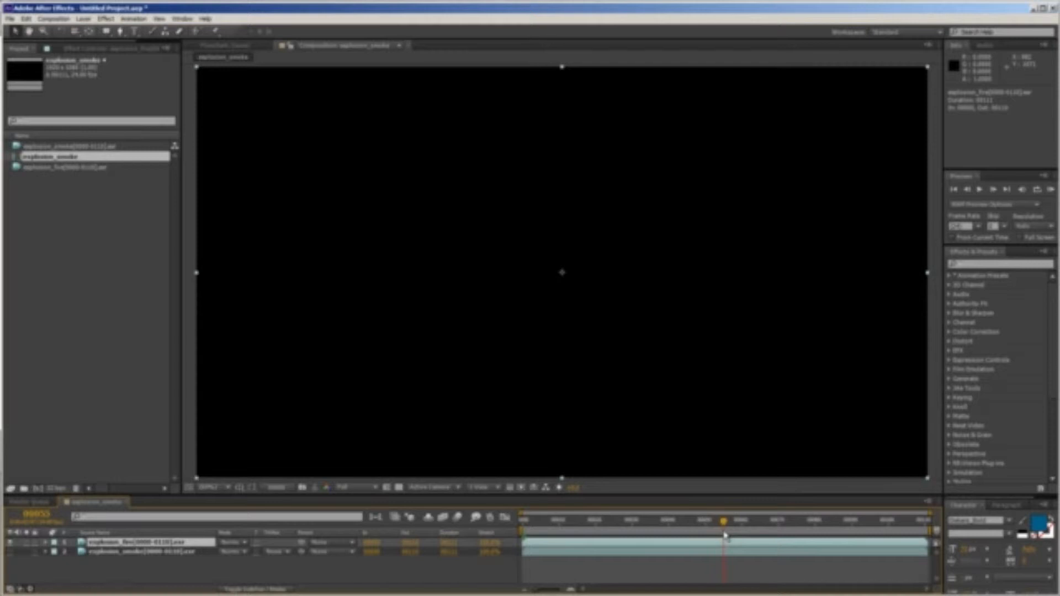
click(250, 567)
scroll(530, 301, up, 2)
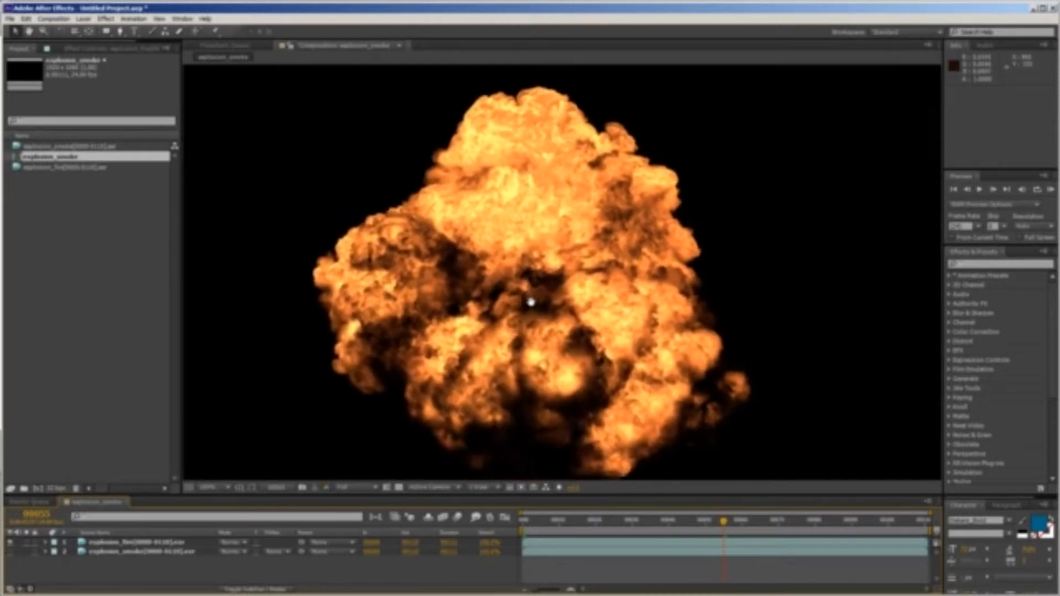
mouse_move(530, 302)
mouse_down()
mouse_move(605, 307)
mouse_move(551, 304)
mouse_up()
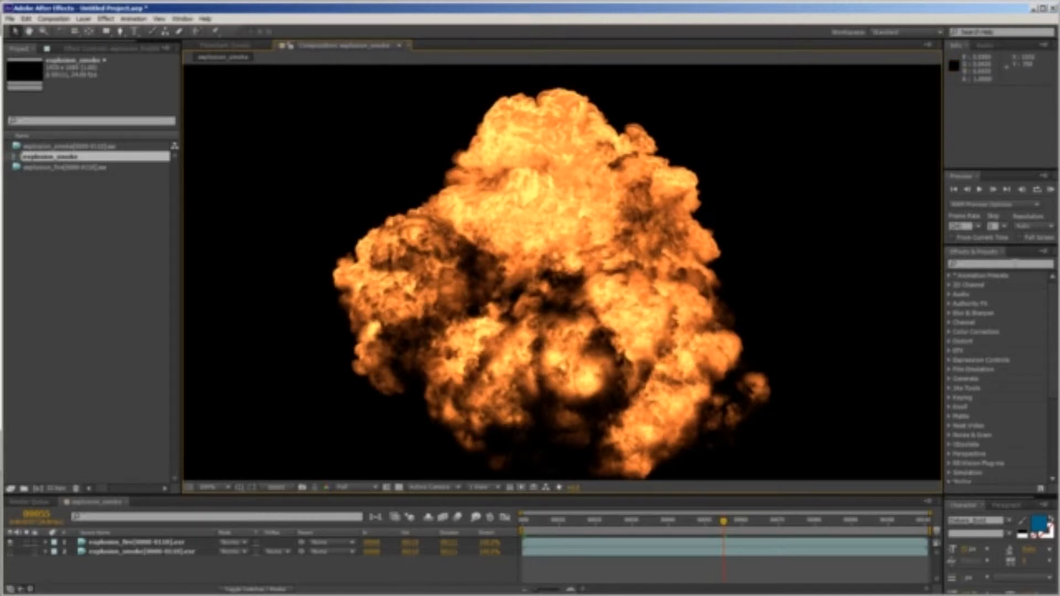
Search the effects for "rsmb" and add a new adjustment layer above the fire layer
text(rsmb)
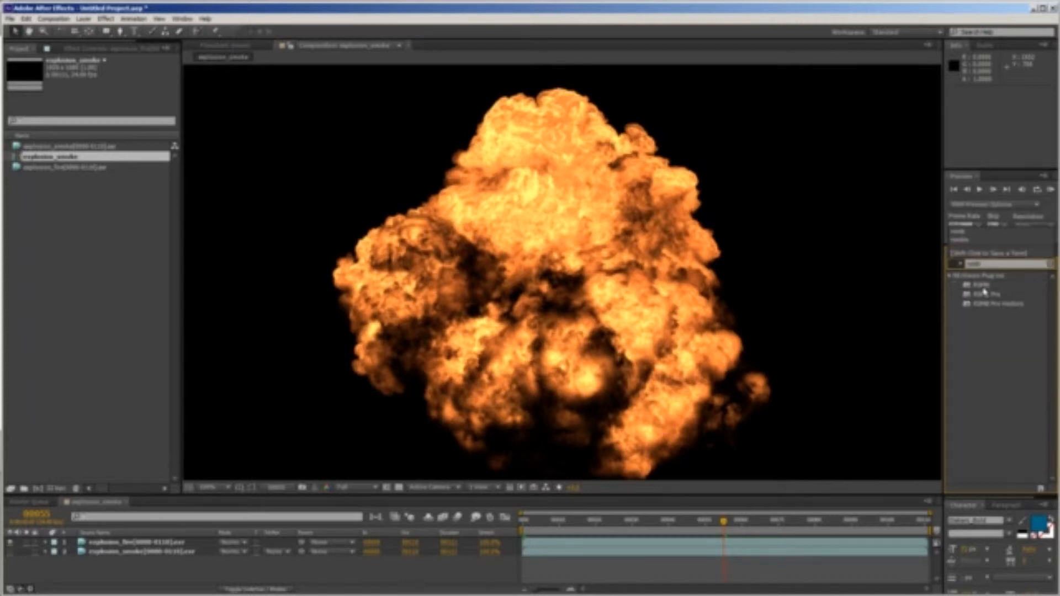
click(83, 19)
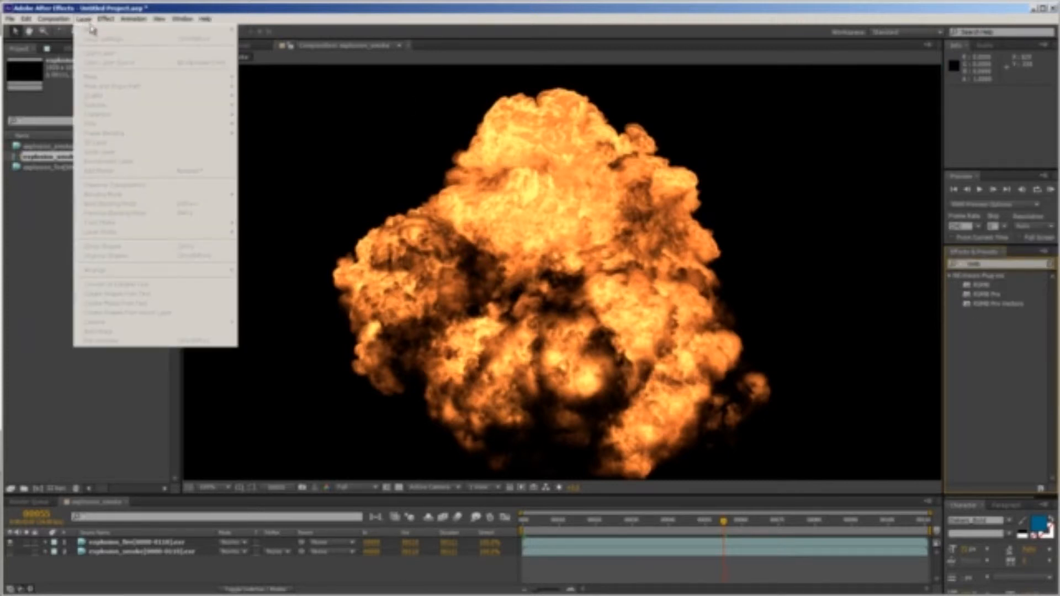
click(100, 502)
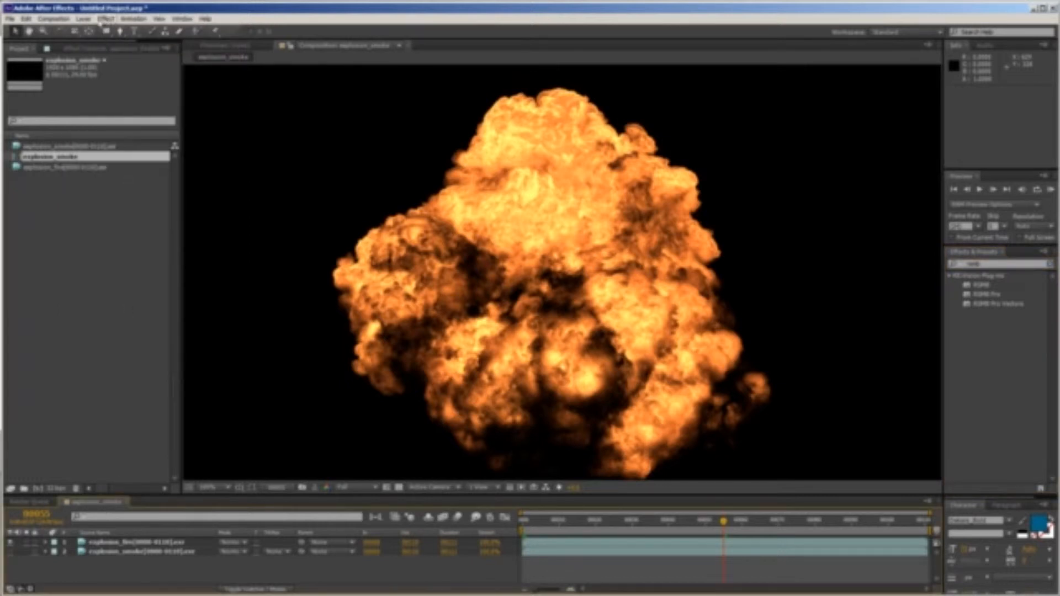
click(83, 19)
mouse_move(102, 27)
click(310, 94)
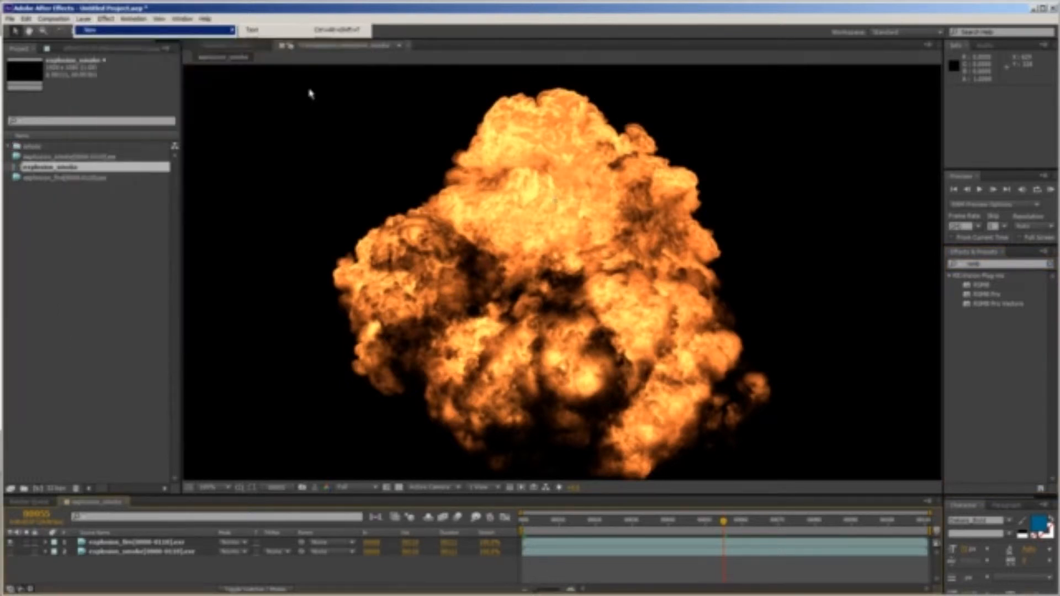
Rename the adjustment layer as MOTION BLUR and apply the RSMB effect to it
key(Return)
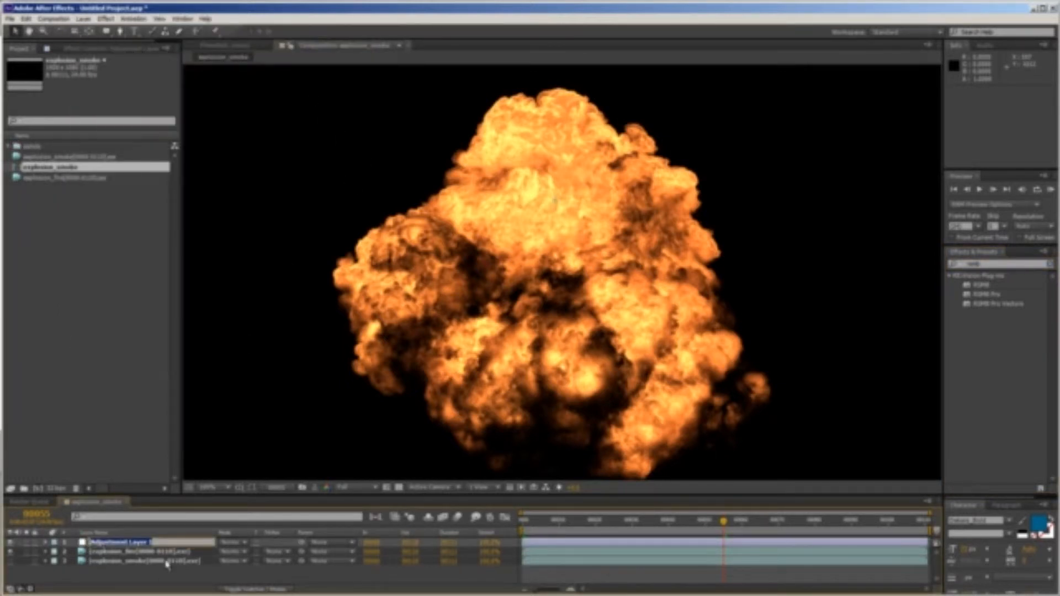
text(RSMB MOTION BLU)
text(R)
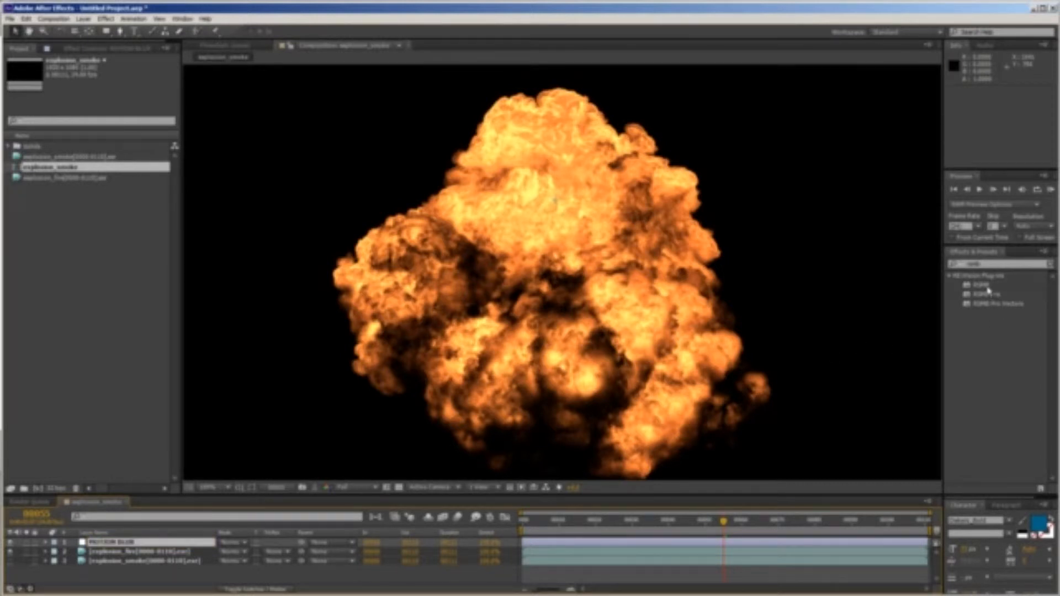
drag(981, 285, 128, 543)
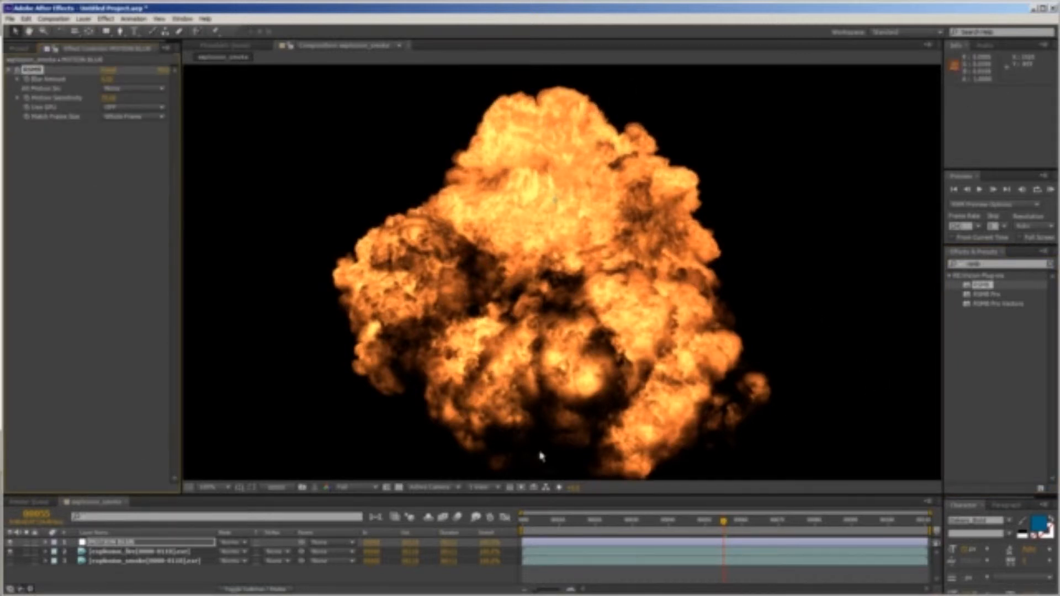
Examine the motion blur on the explosion fire up close, across its upper section, edges and darker areas
click(136, 555)
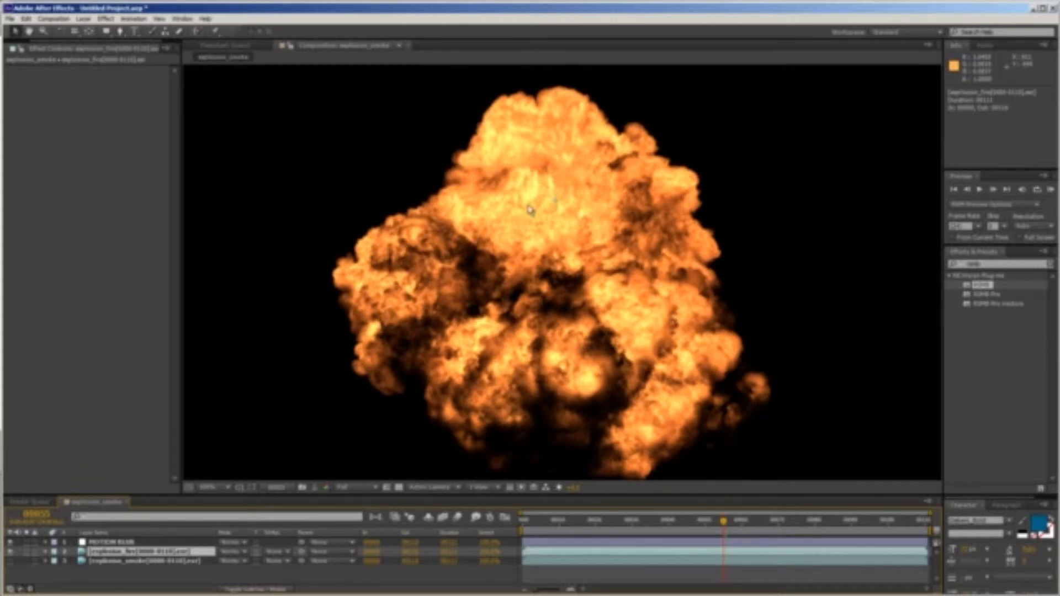
scroll(530, 210, up, 1)
drag(473, 224, 502, 432)
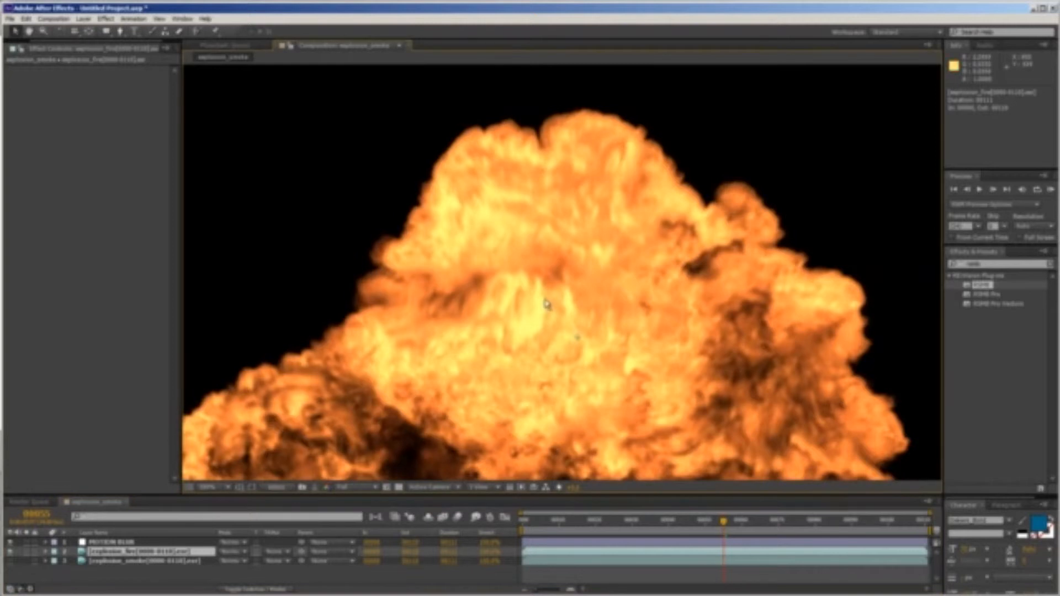
scroll(538, 334, up, 1)
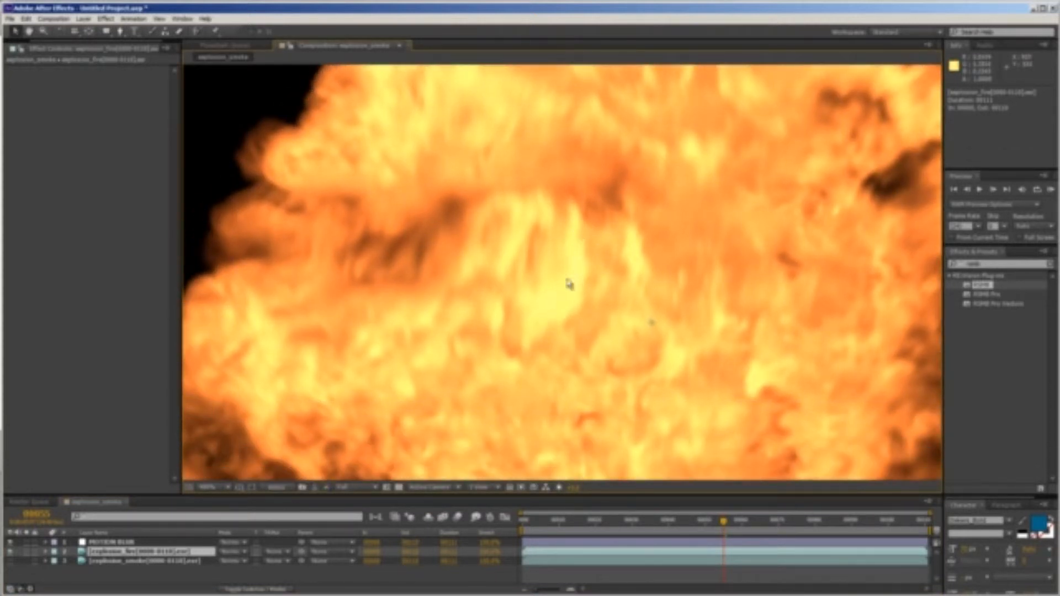
scroll(534, 352, down, 1)
drag(597, 382, 457, 340)
scroll(457, 340, up, 1)
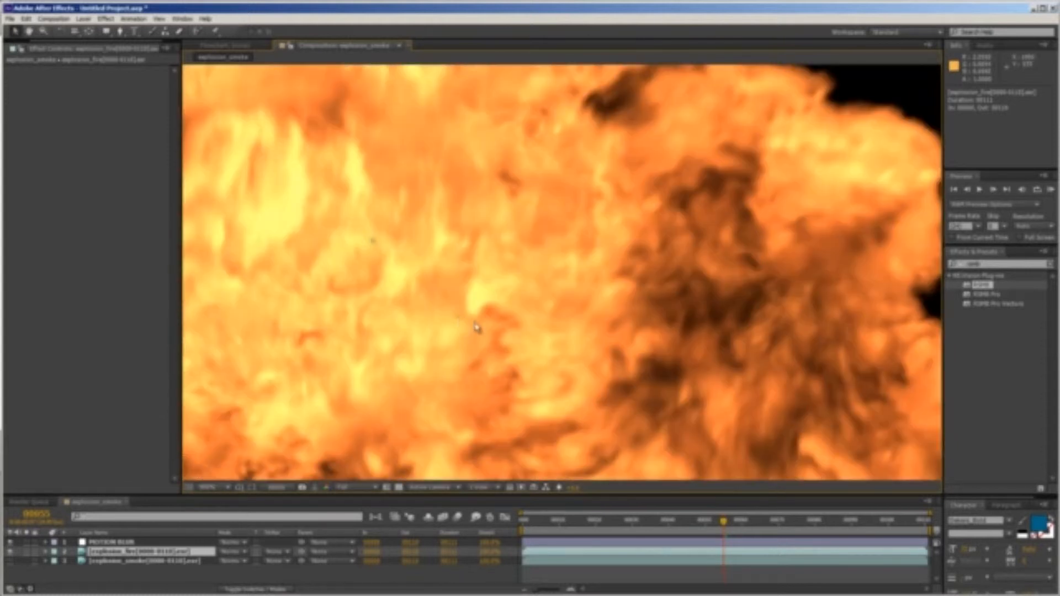
drag(299, 324, 559, 396)
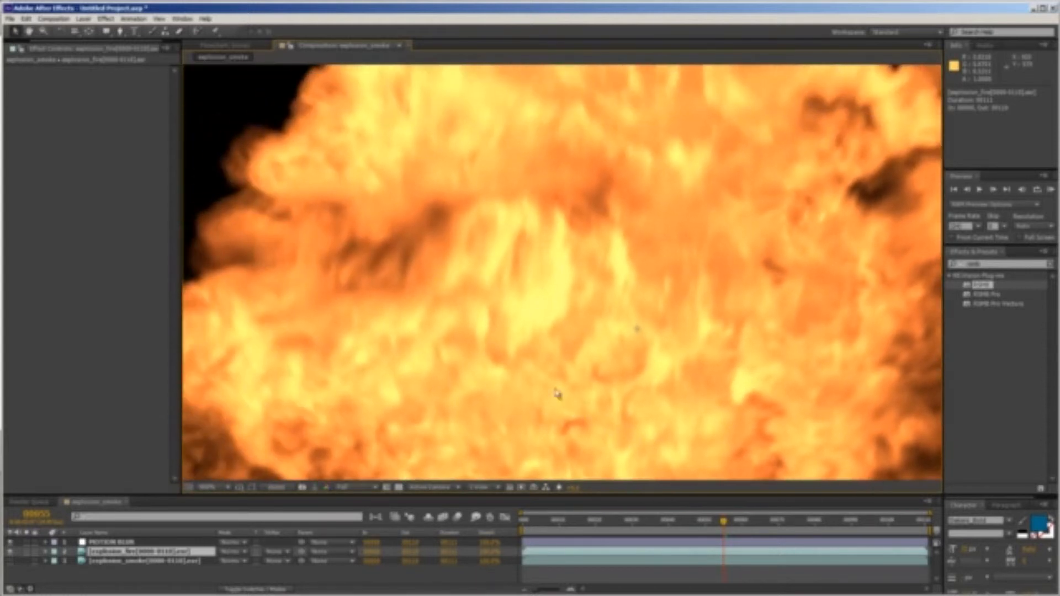
drag(395, 243, 587, 418)
drag(521, 265, 450, 284)
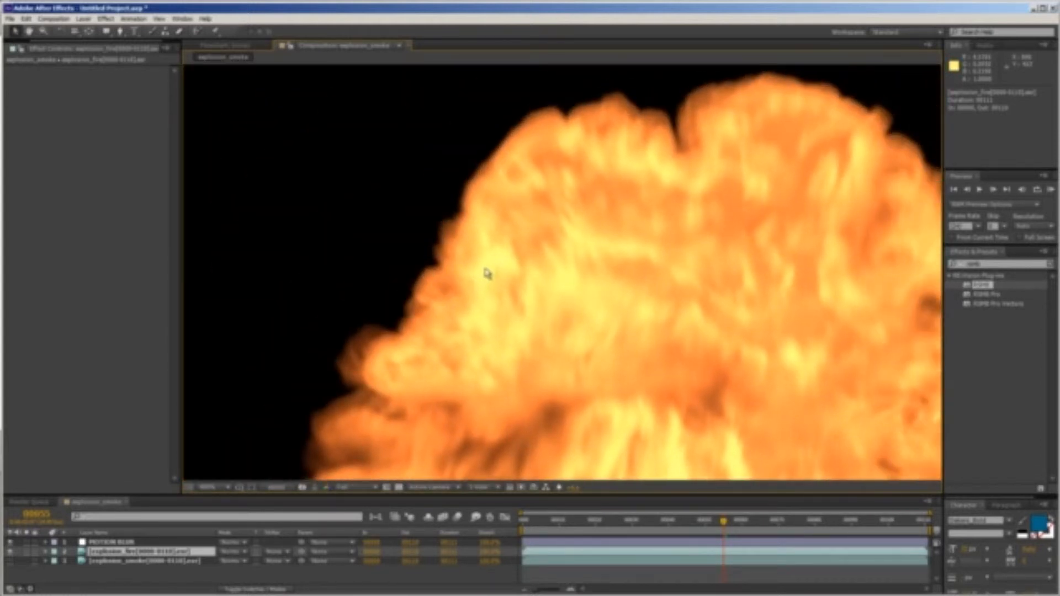
scroll(613, 353, down, 1)
drag(614, 355, 570, 279)
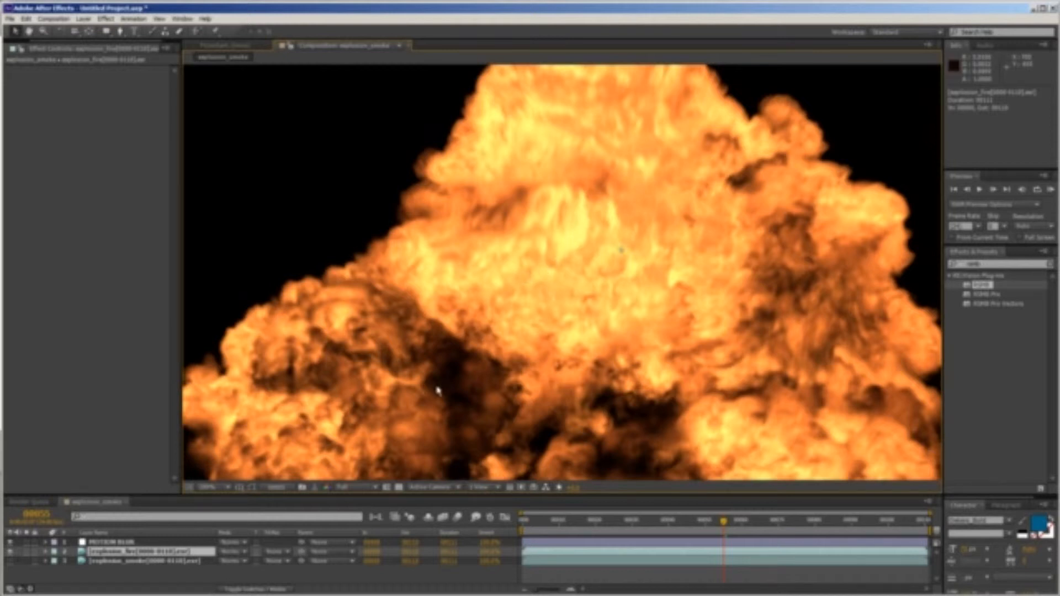
drag(696, 394, 772, 343)
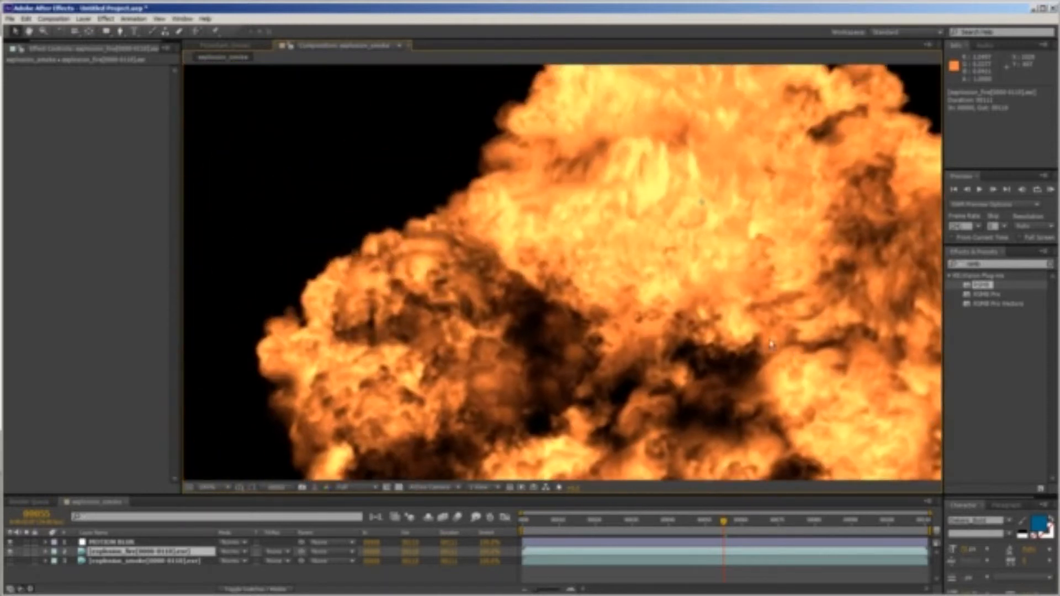
drag(593, 246, 525, 283)
drag(625, 236, 569, 318)
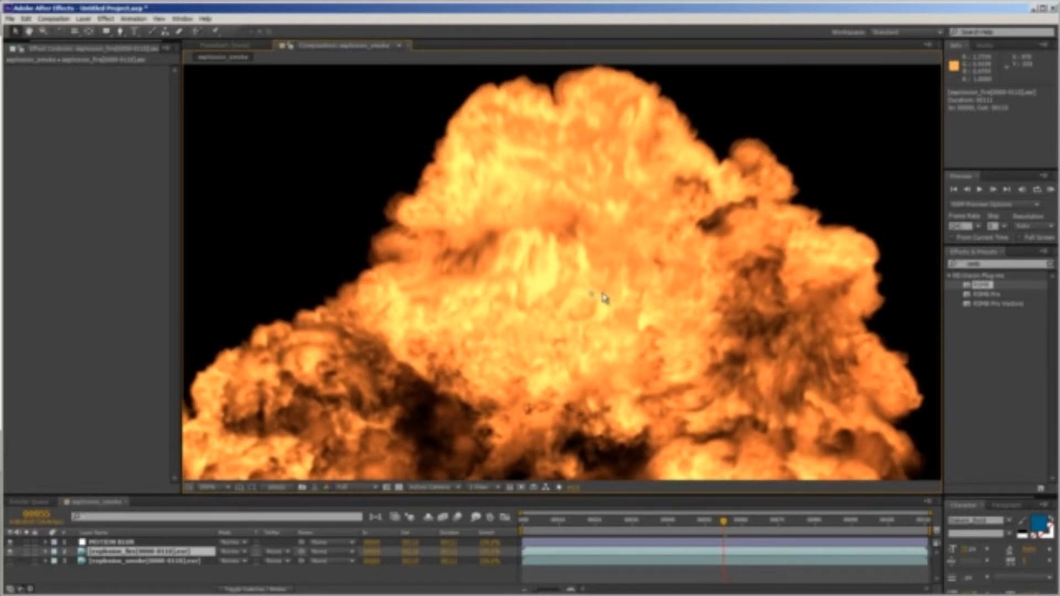
scroll(605, 298, down, 1)
drag(634, 279, 622, 213)
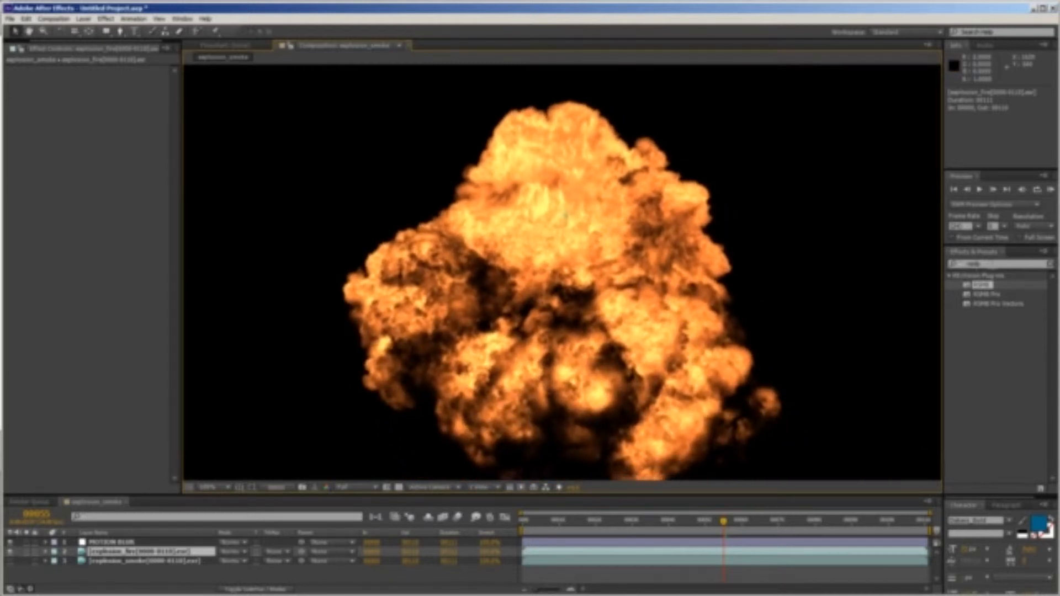
Search the effects for "vc" and apply VC Color Vibrance to the explosion_fire layer, deleting the copy misplaced on the MOTION BLUR layer
drag(986, 264, 903, 268)
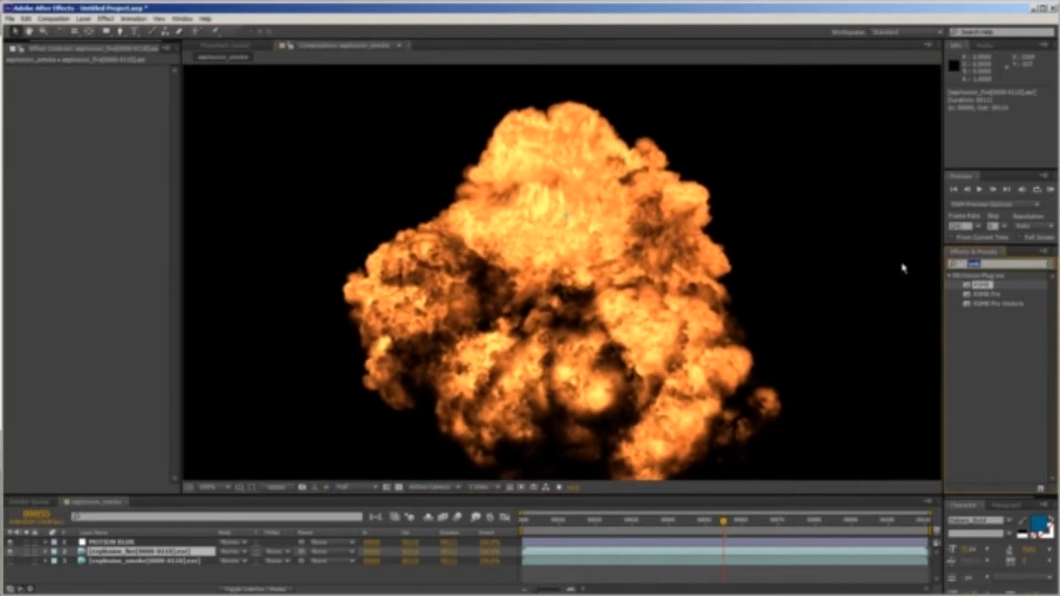
text(vc)
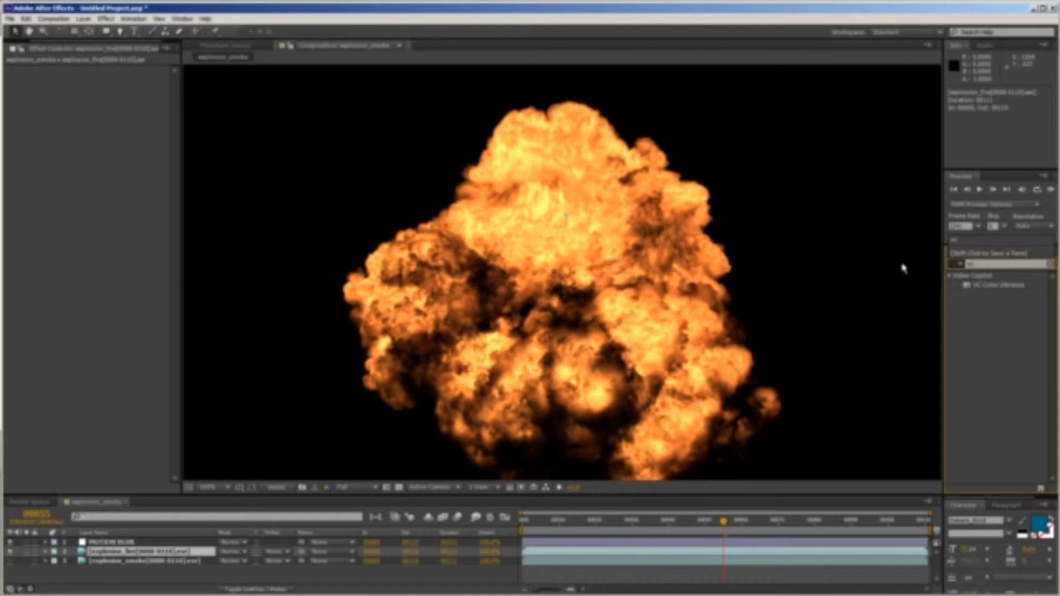
drag(999, 288, 655, 277)
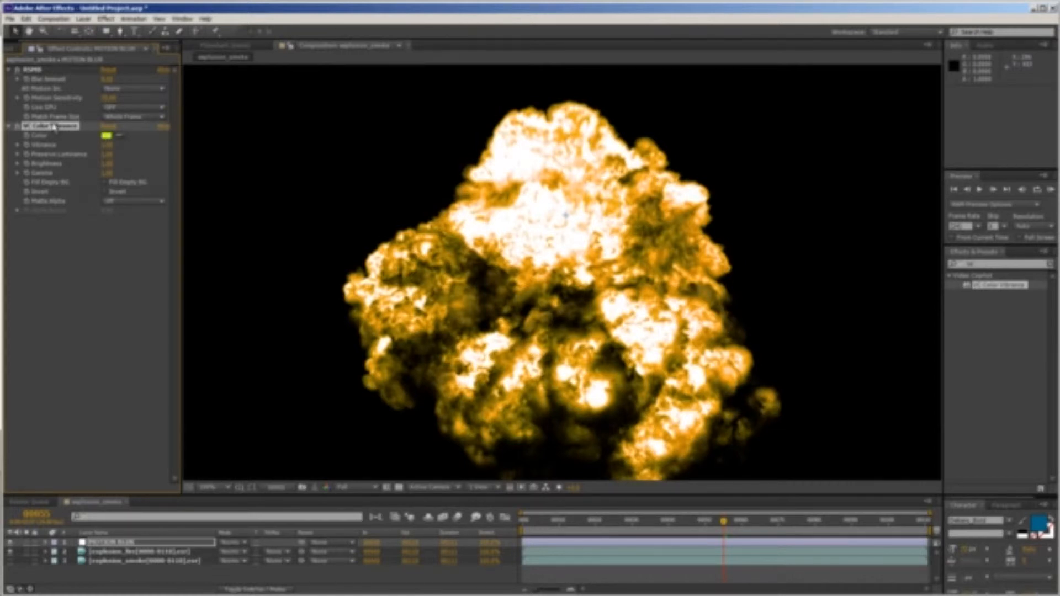
key(Delete)
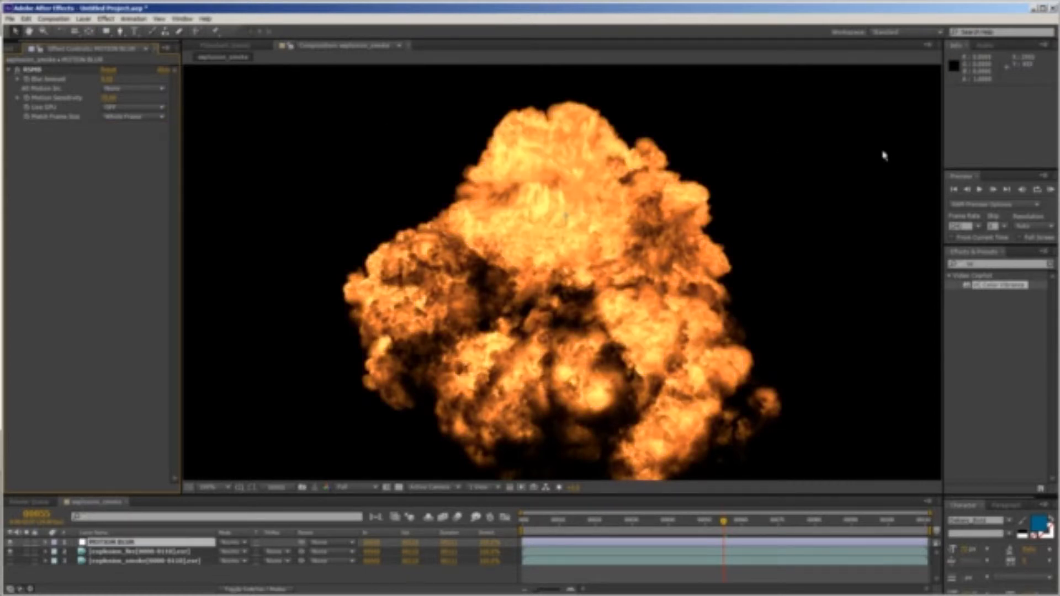
drag(998, 286, 125, 552)
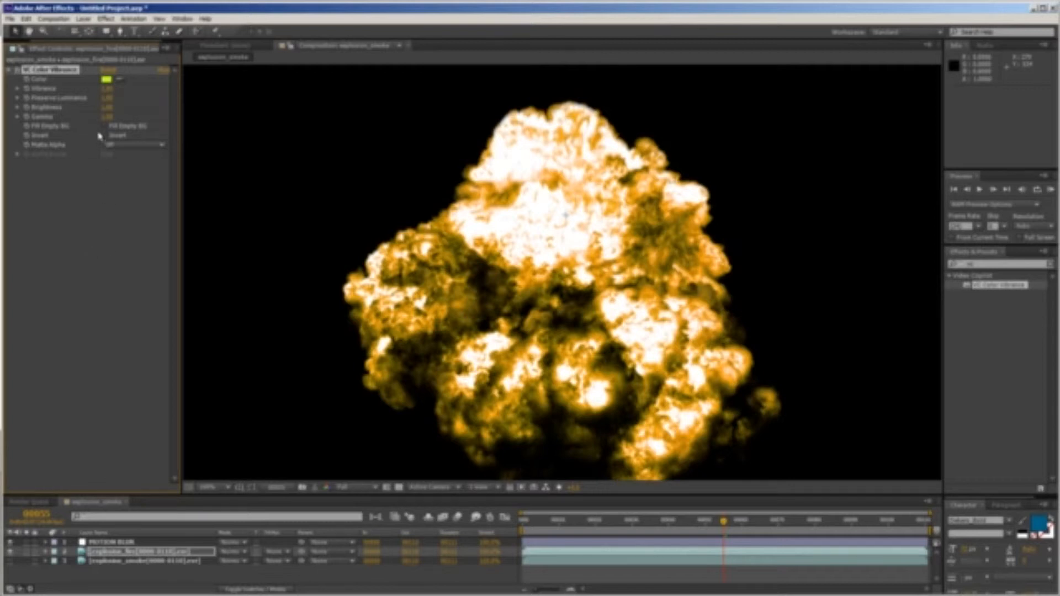
Lower the Gamma of VC Color Vibrance on the fire layer and set its color to red 1 and green 0.8
click(108, 118)
key(Return)
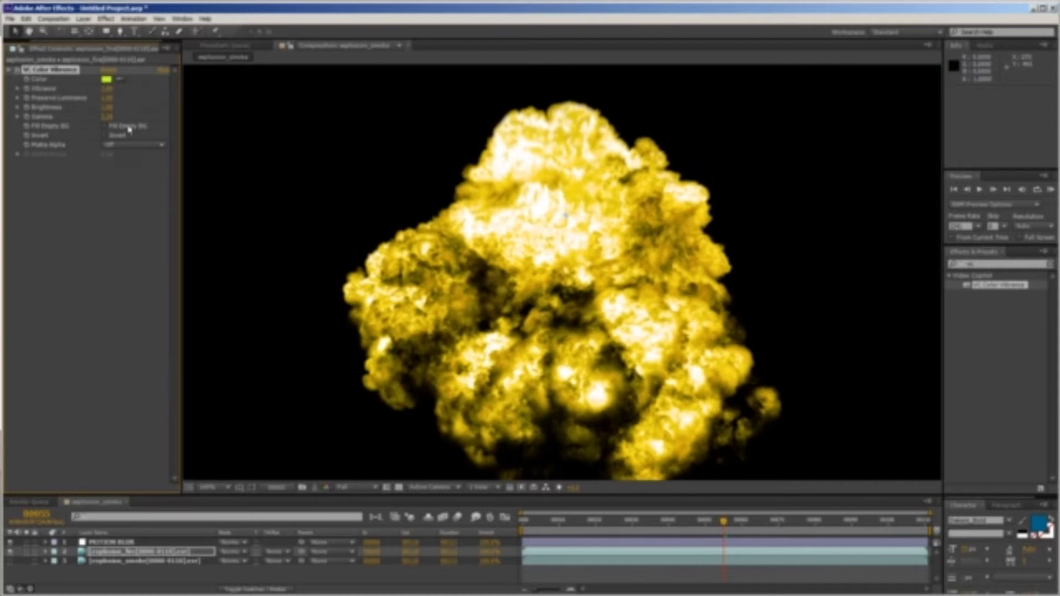
click(107, 80)
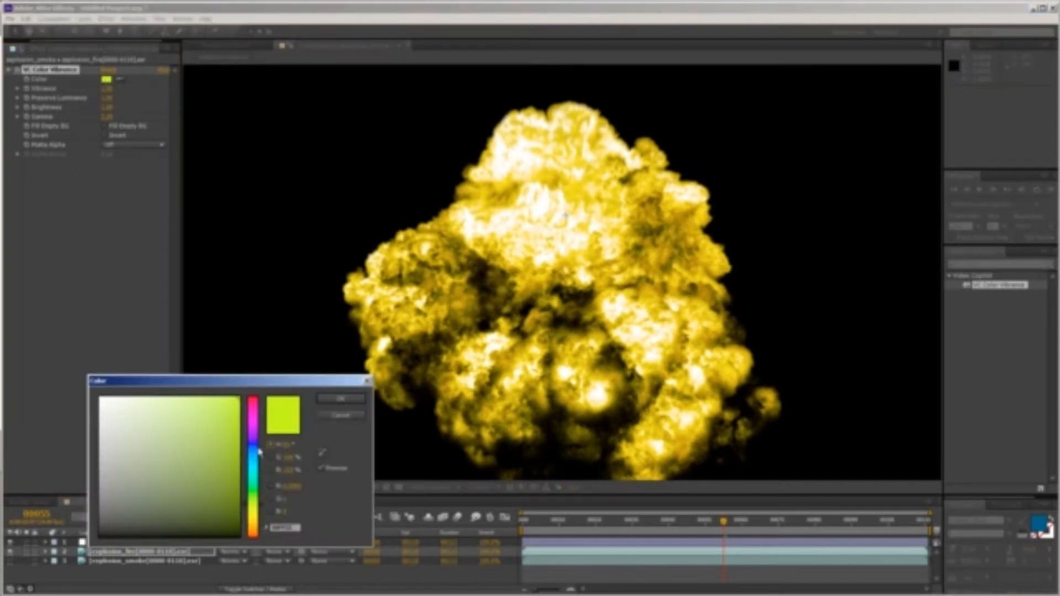
click(291, 485)
text(1)
key(Tab)
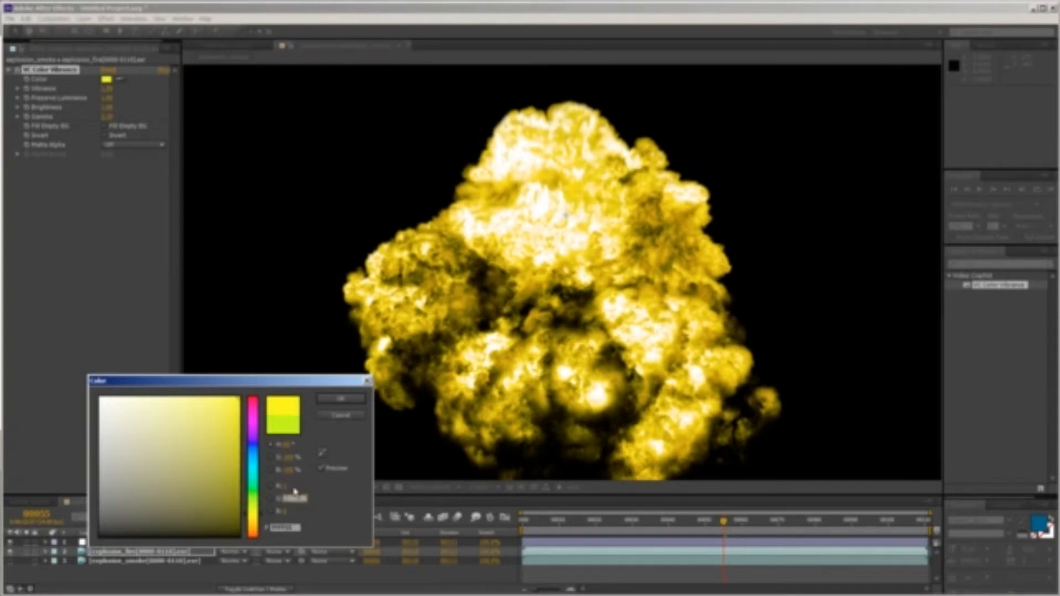
text(.8)
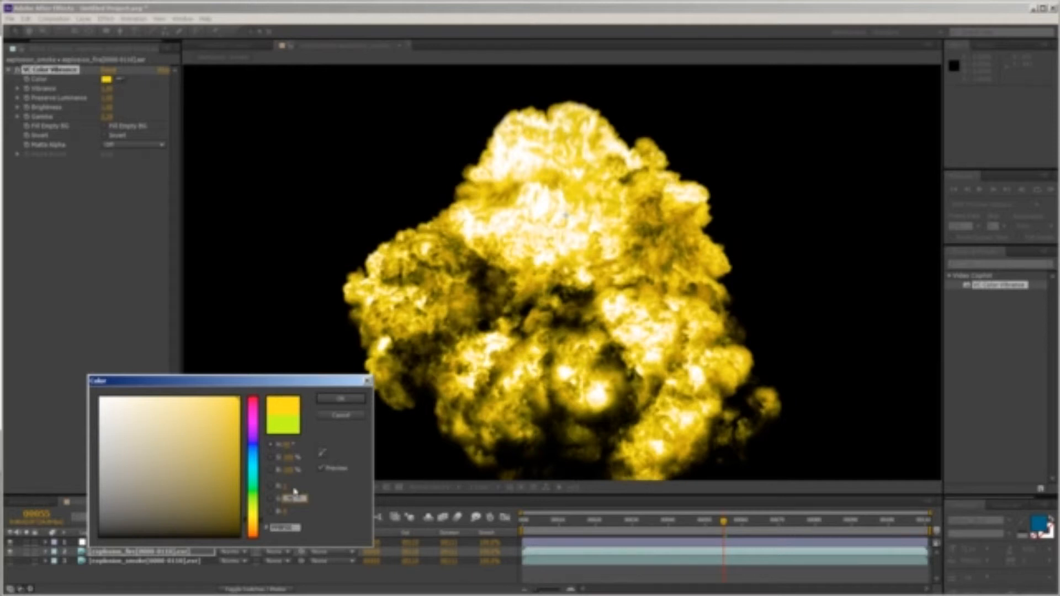
key(Return)
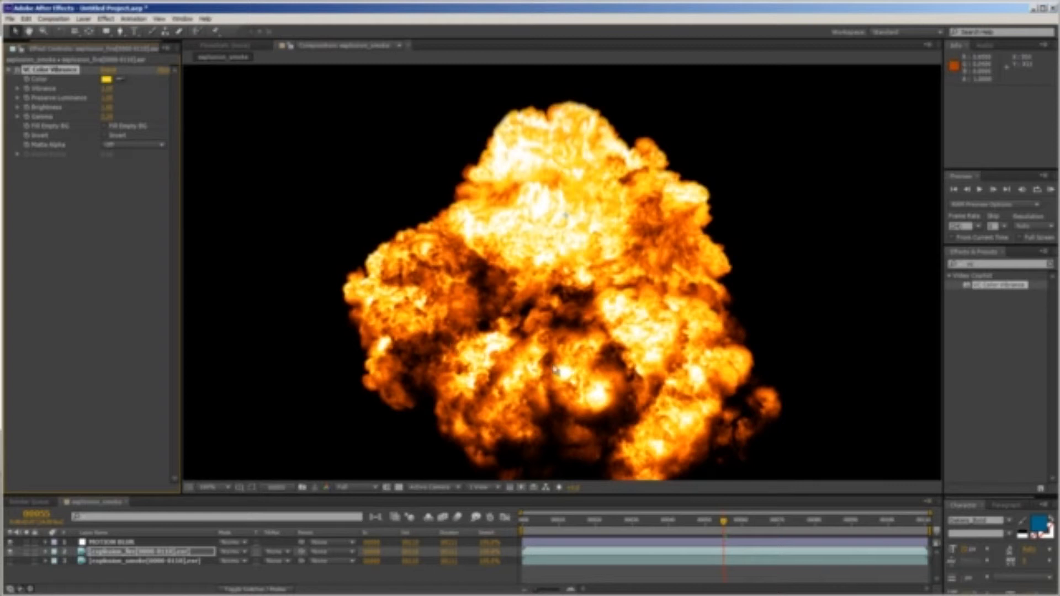
Examine the recolored explosion up close and compare it with VC Color Vibrance turned off and on
scroll(424, 309, up, 1)
drag(351, 308, 516, 239)
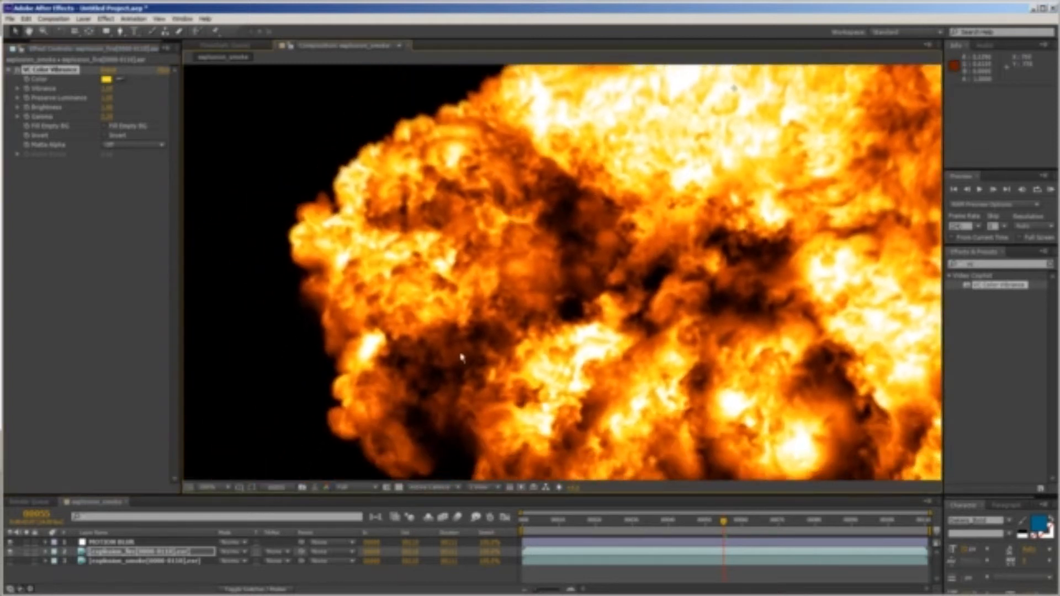
drag(540, 276, 576, 340)
drag(844, 134, 552, 316)
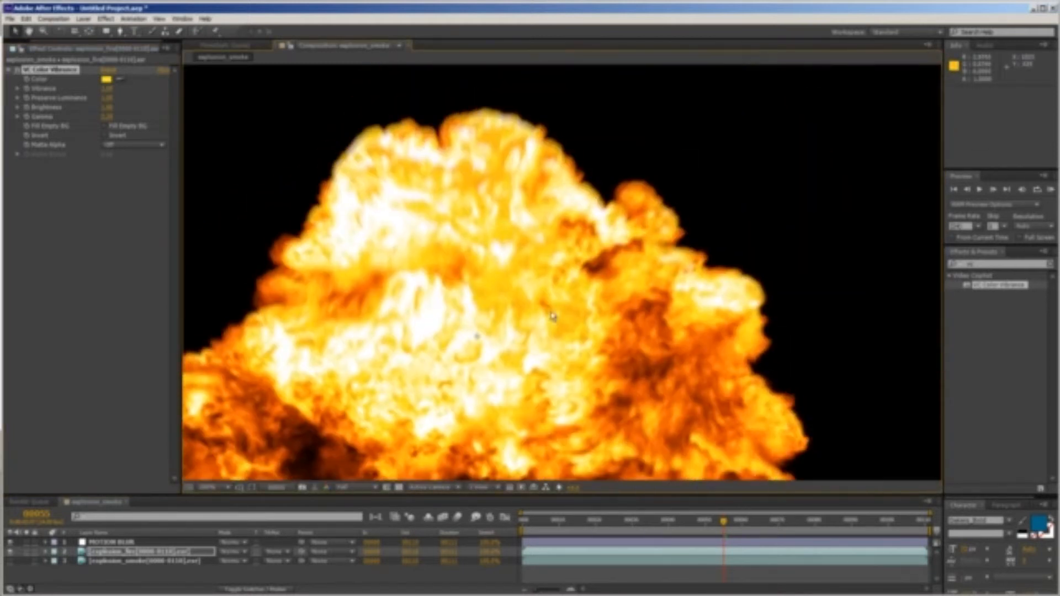
drag(474, 382, 573, 373)
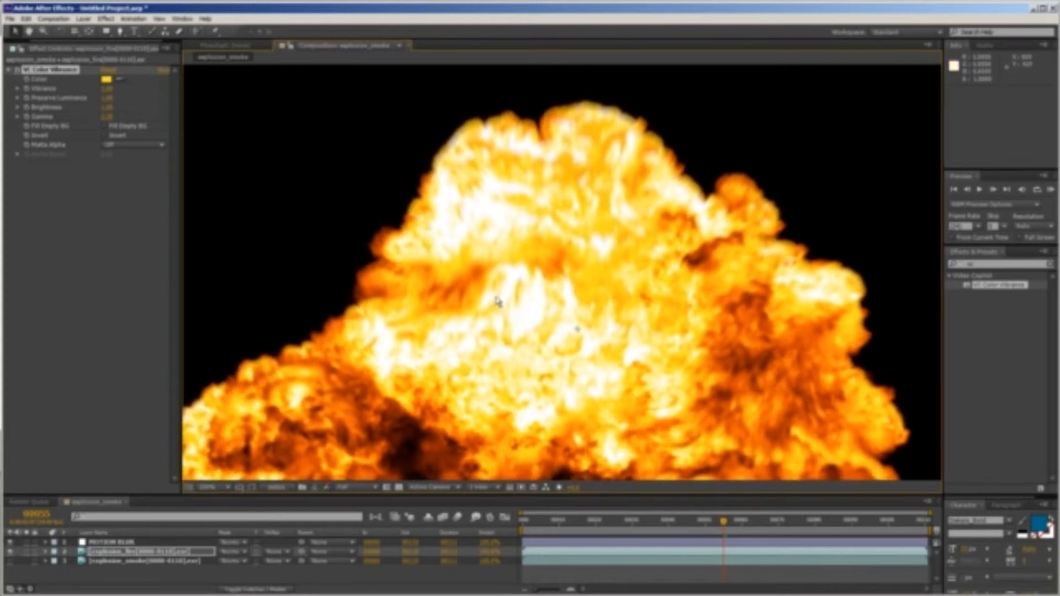
scroll(559, 379, down, 1)
drag(567, 402, 541, 307)
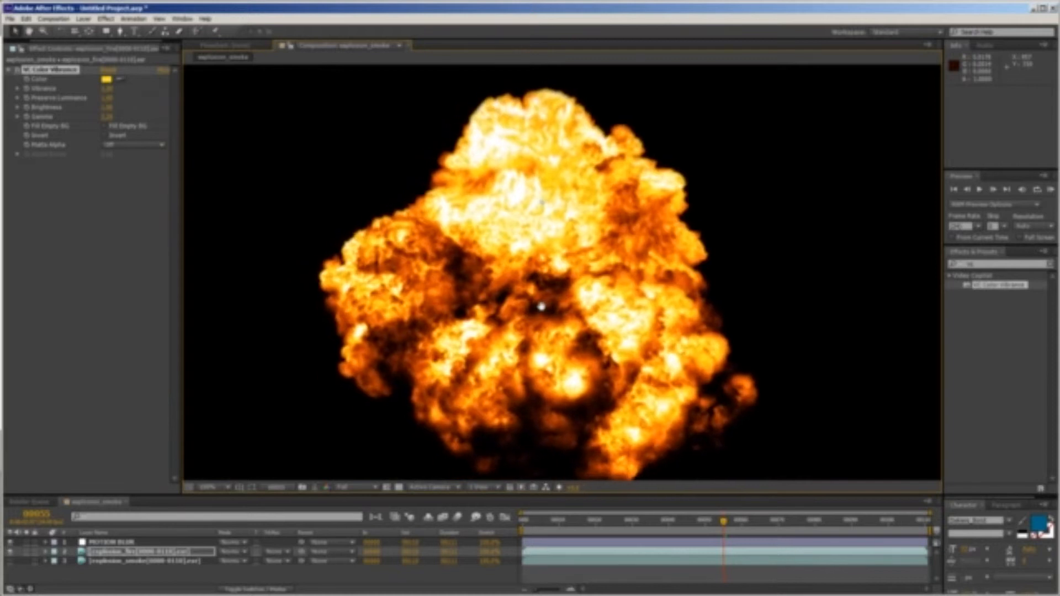
click(18, 70)
click(19, 71)
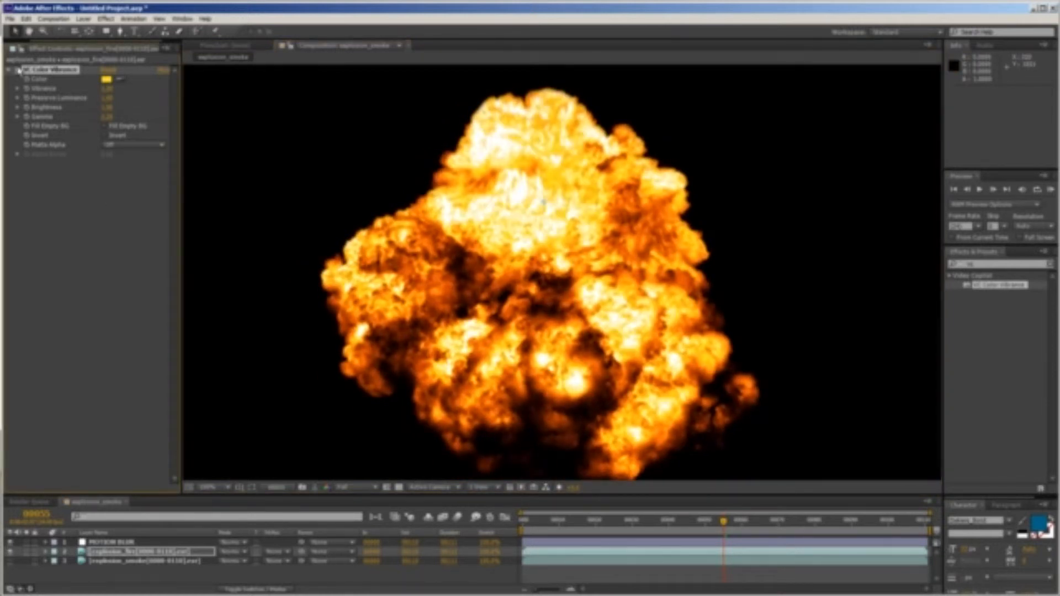
click(19, 70)
click(19, 70)
Search the effects for "real" and apply Real Glow to the MOTION BLUR layer
click(970, 263)
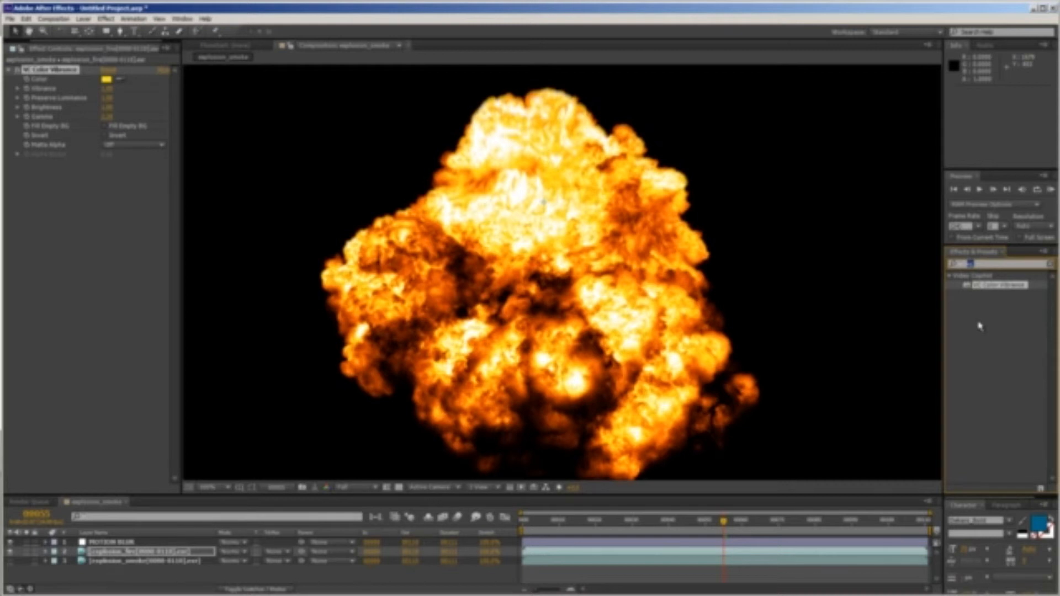
text(real)
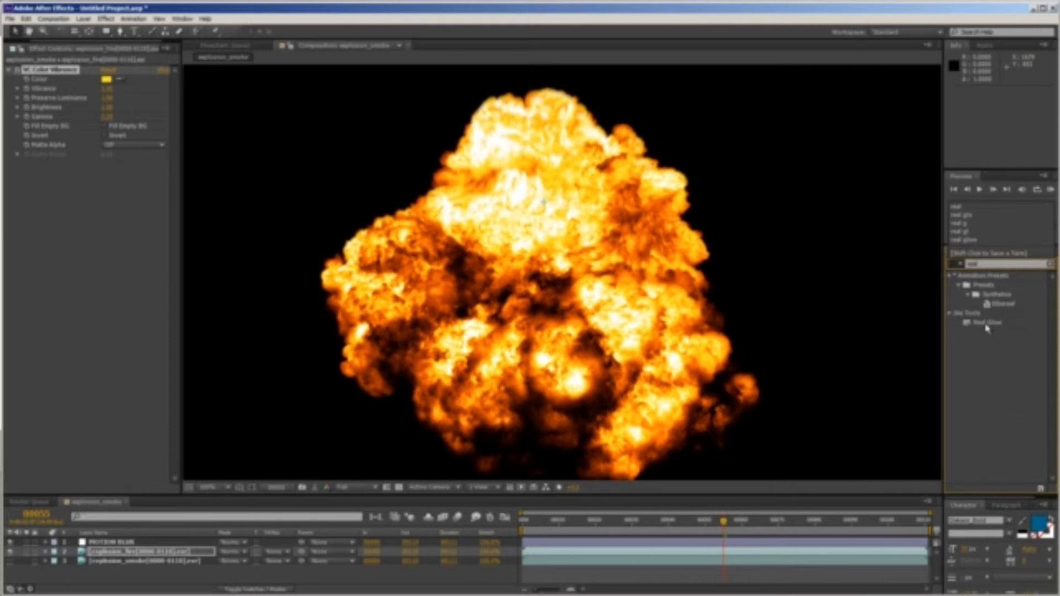
click(986, 322)
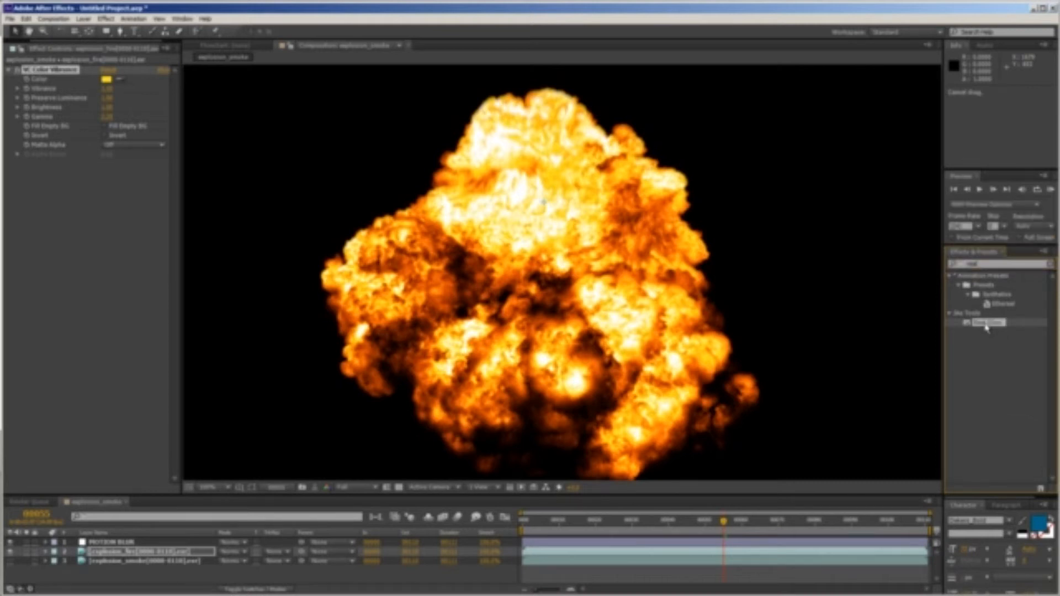
drag(986, 327, 628, 298)
drag(627, 293, 627, 294)
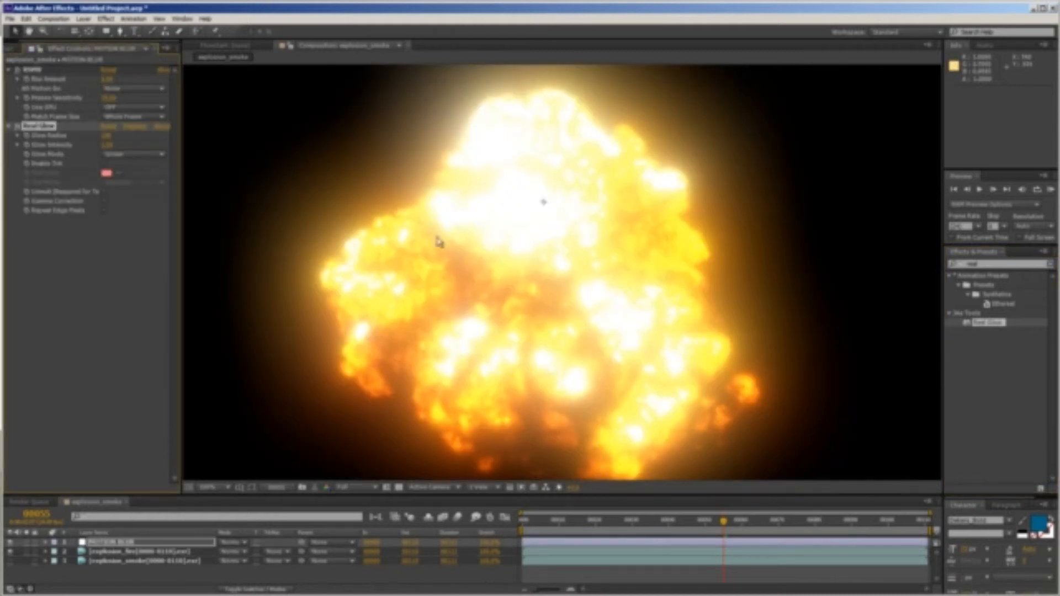
Lower the Glow Intensity of Real Glow to a subtle amount and inspect the explosion's edges up close
drag(542, 208, 574, 259)
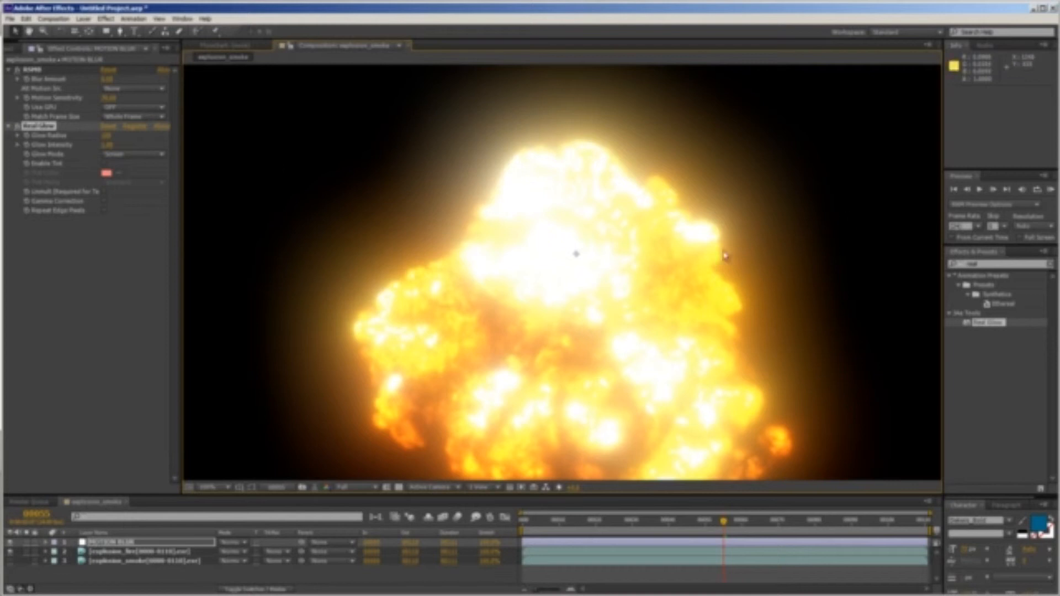
drag(681, 321, 660, 273)
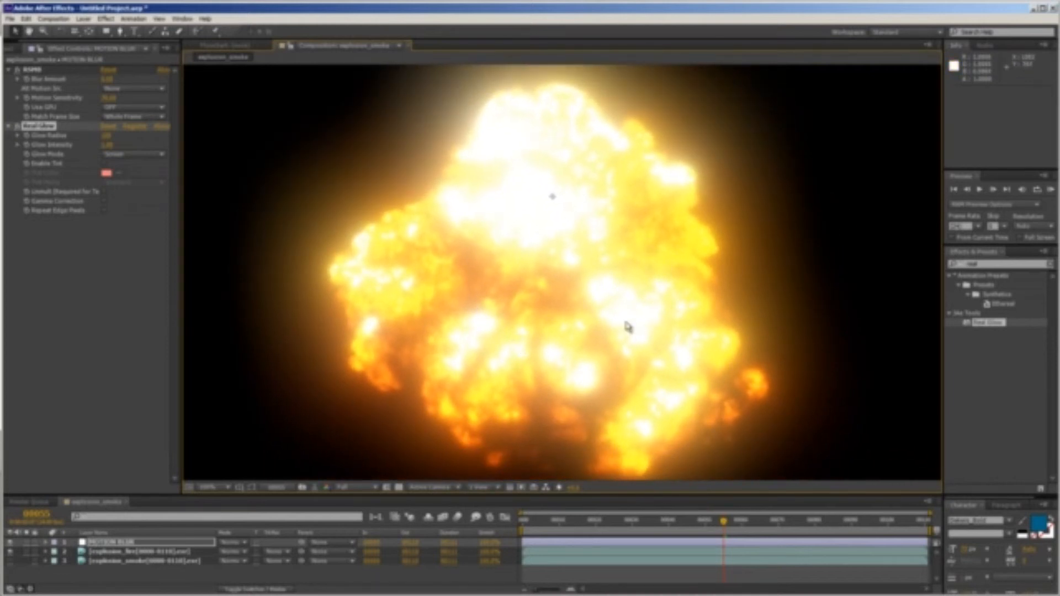
click(107, 144)
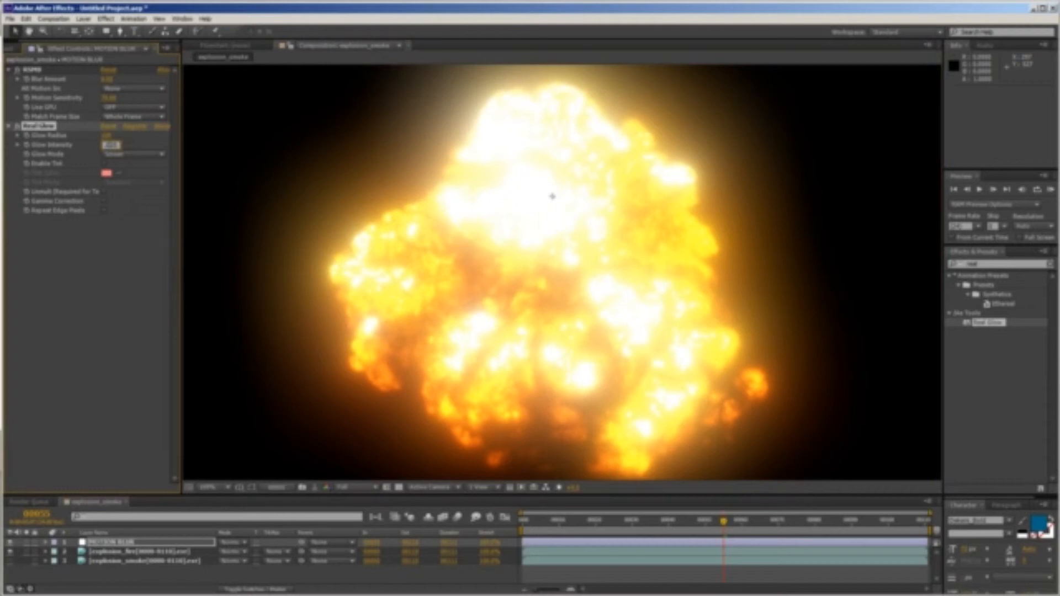
key(Return)
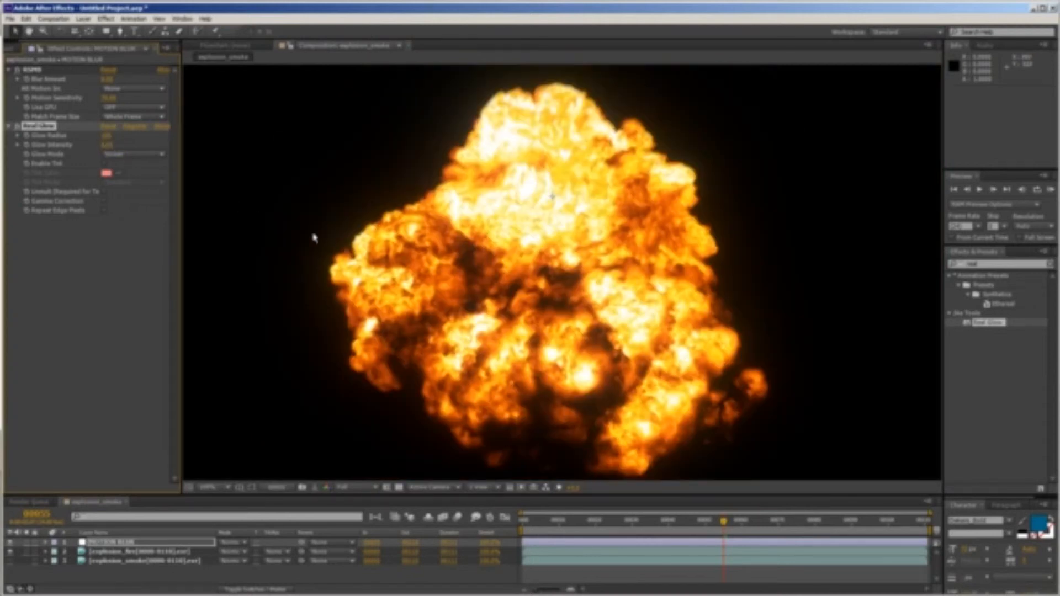
scroll(374, 221, up, 3)
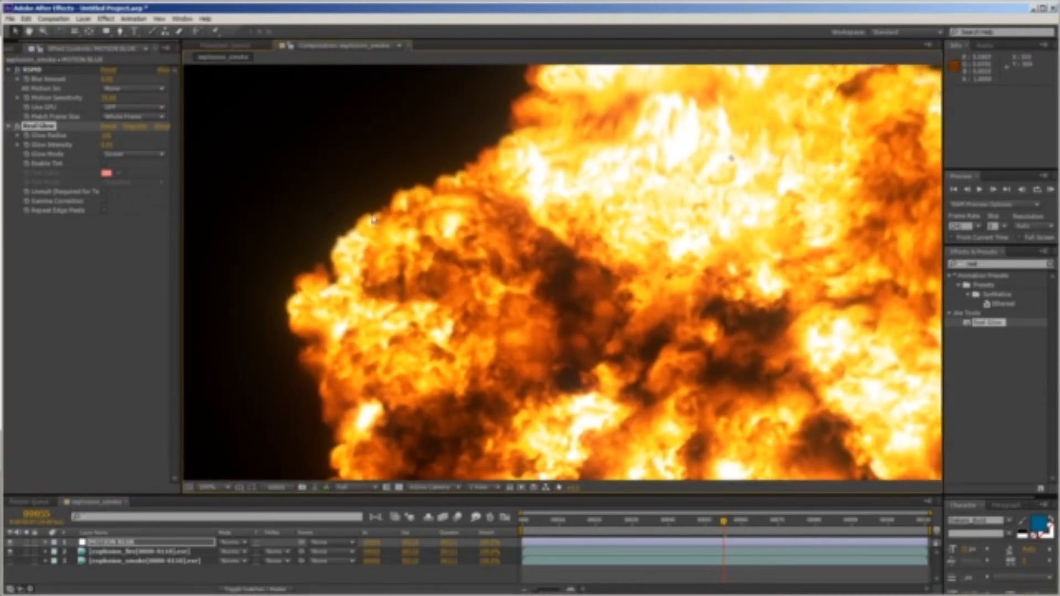
scroll(573, 217, down, 4)
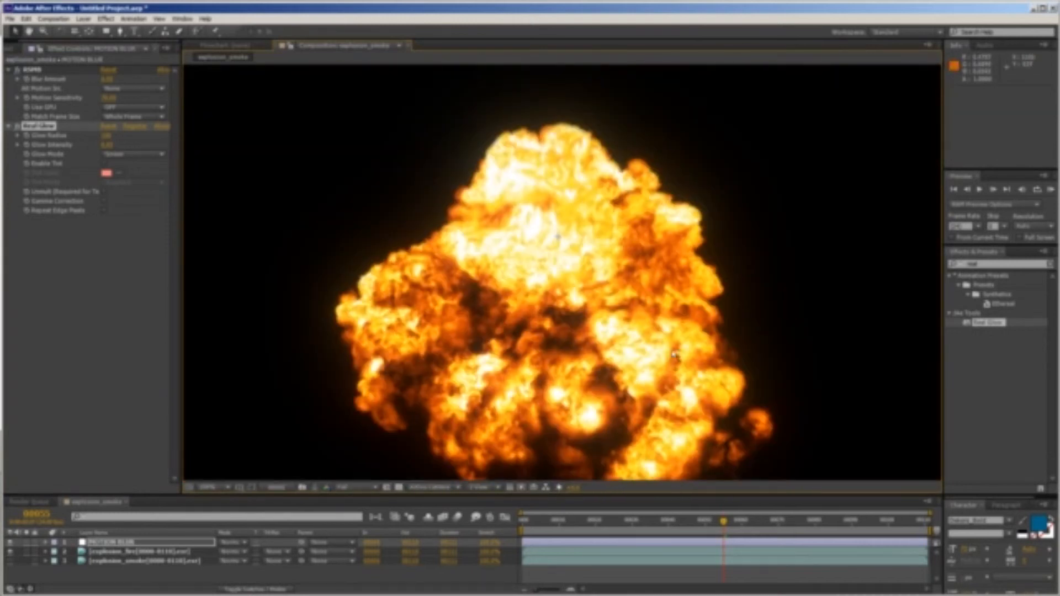
Go to frame 24 and move Real Glow from the MOTION BLUR layer to the explosion_fire layer
click(613, 523)
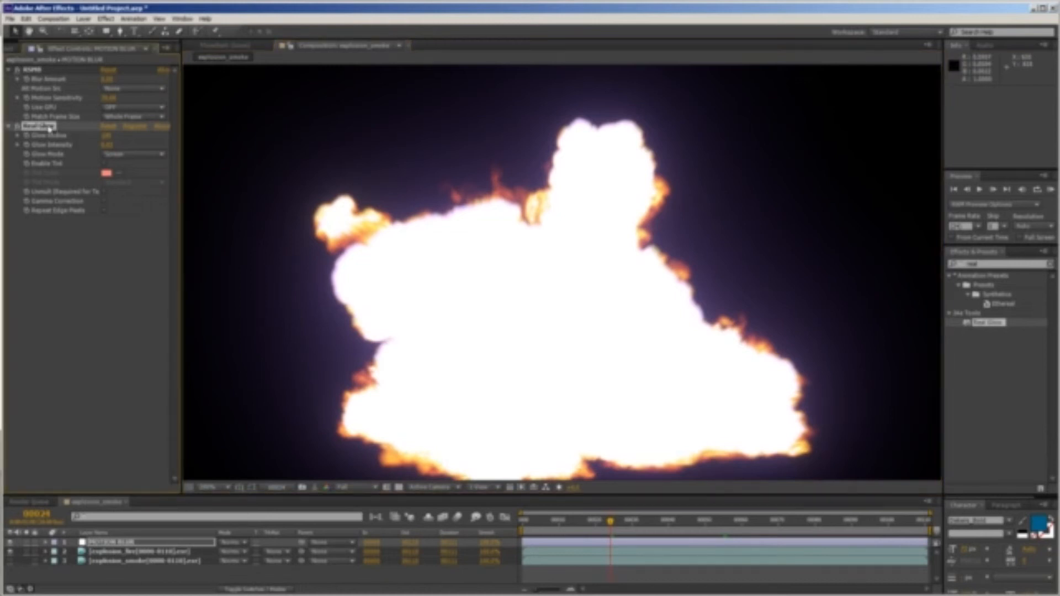
key(Delete)
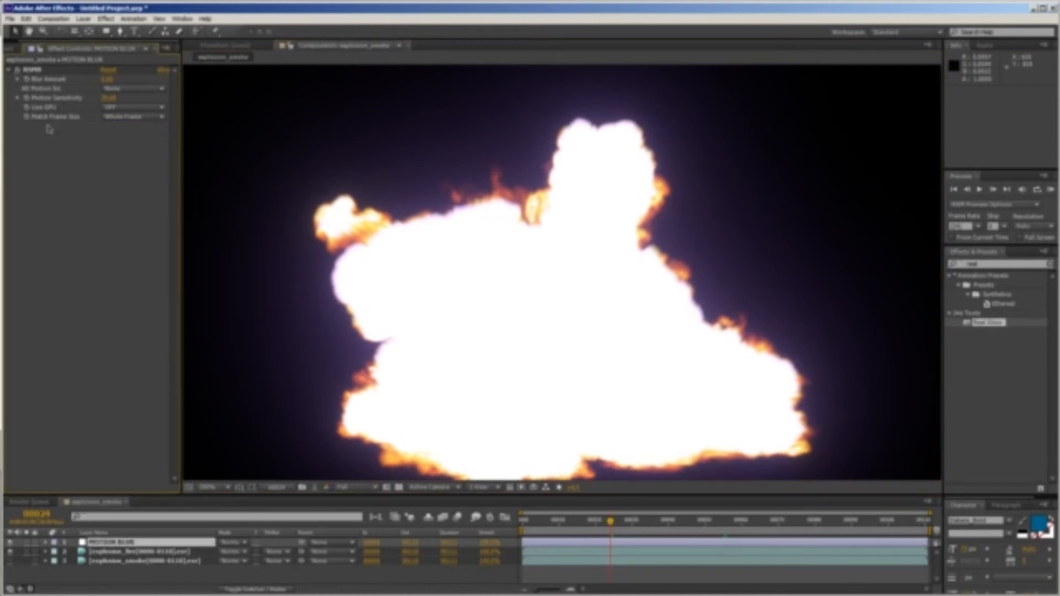
click(116, 551)
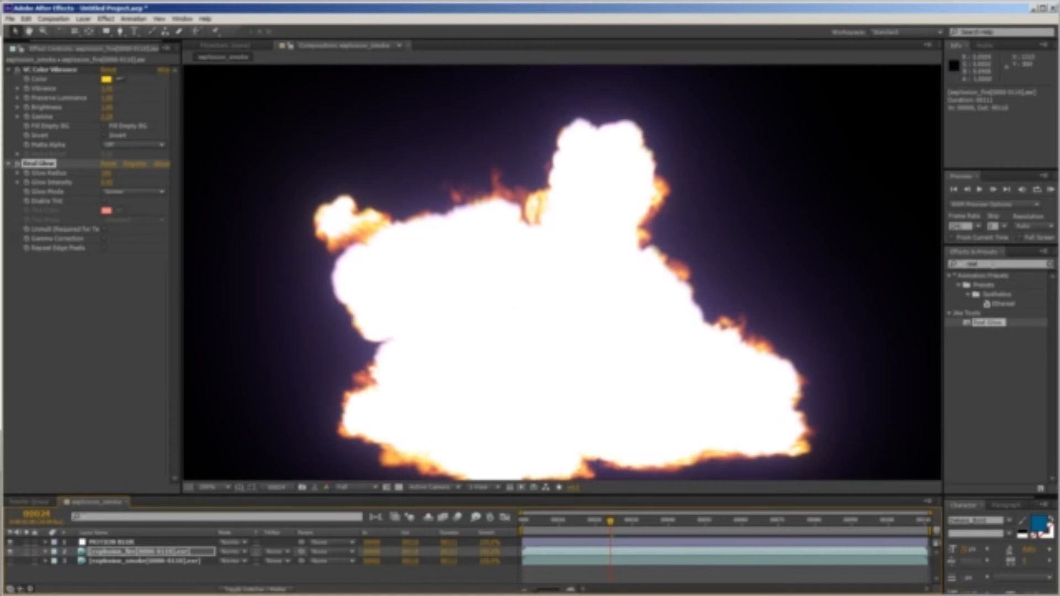
Search the effects for "spill" and add Spill Suppressor to the fire layer between VC Color Vibrance and Real Glow
drag(993, 265, 914, 261)
text(spill)
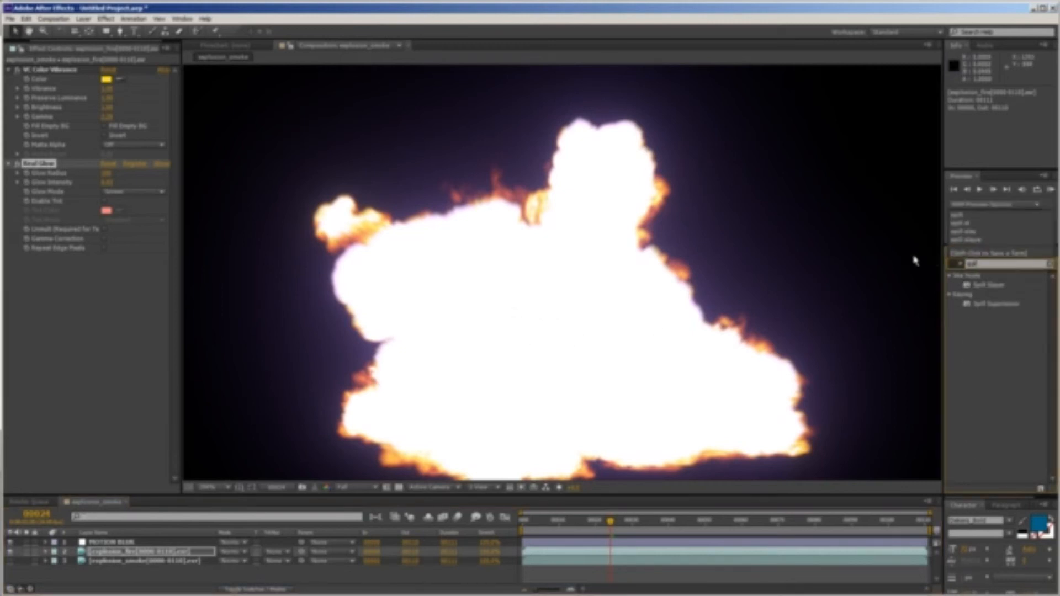
drag(996, 305, 85, 161)
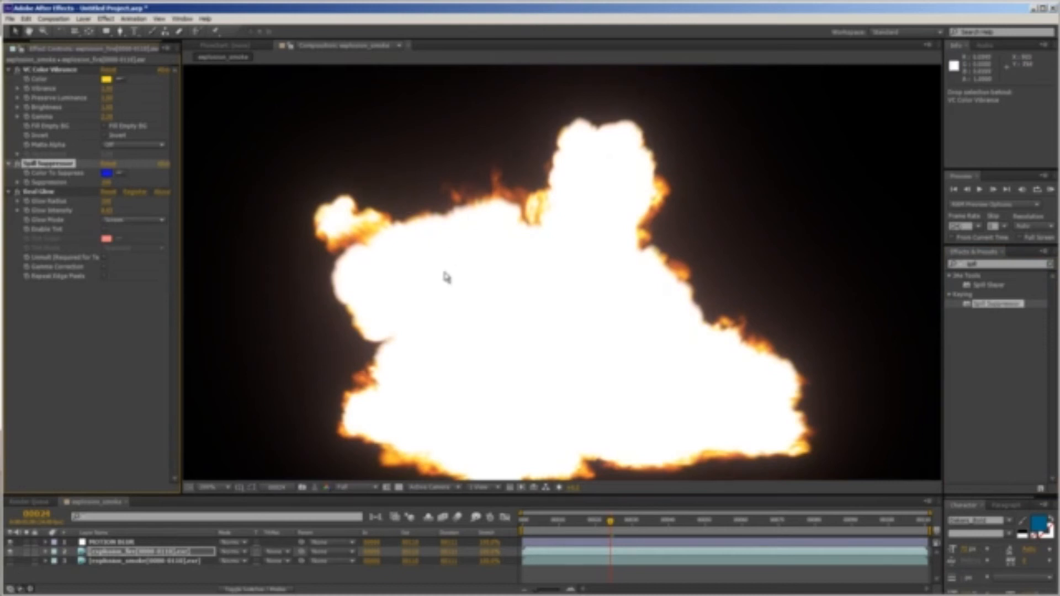
scroll(500, 295, down, 1)
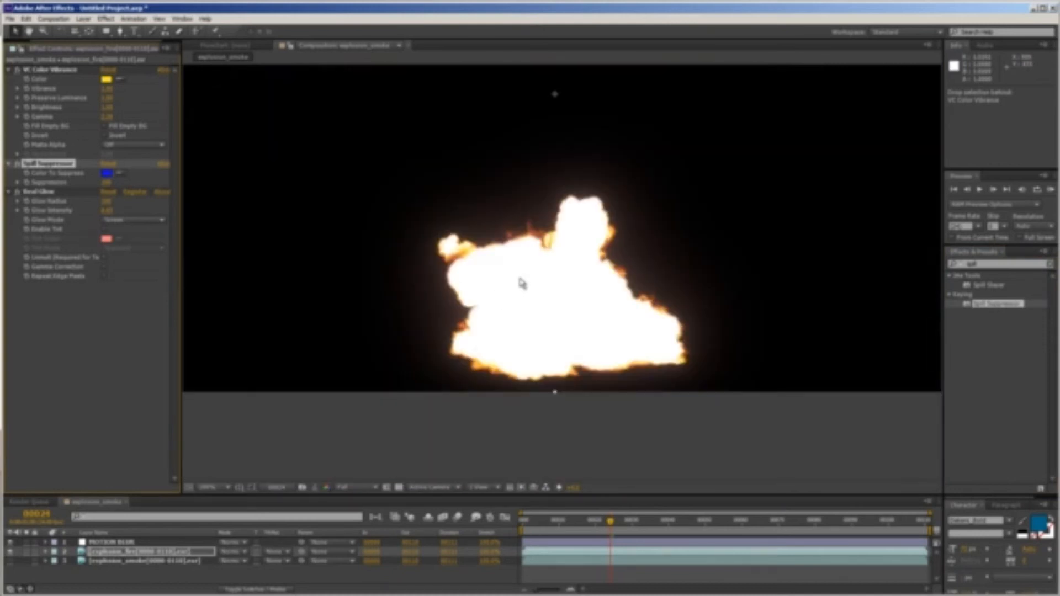
drag(522, 283, 502, 379)
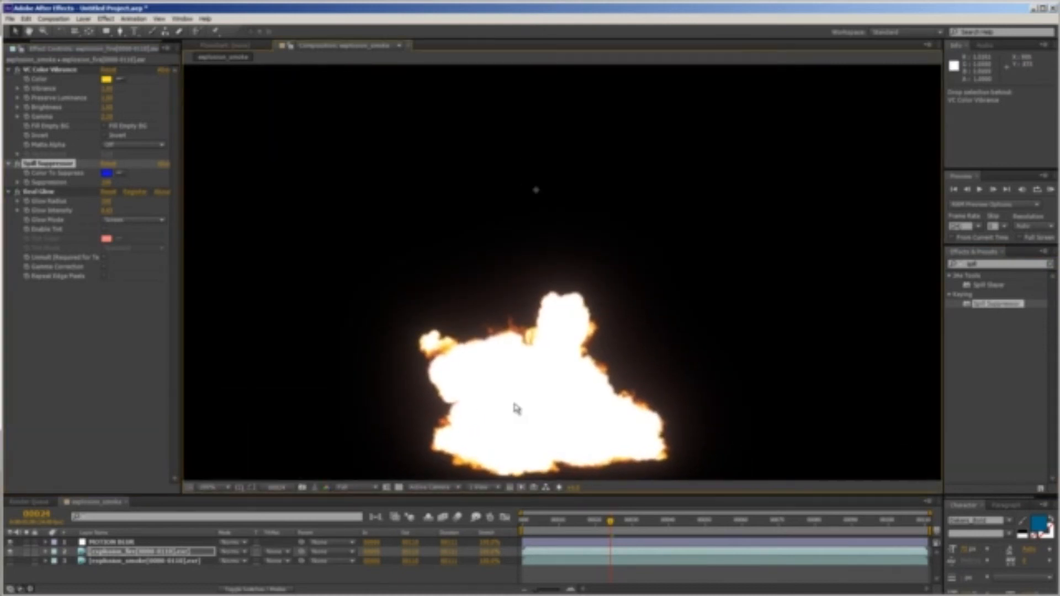
Set the explosion_fire layer's blending mode to Add and check the fire over the smoke at frame 68
click(724, 522)
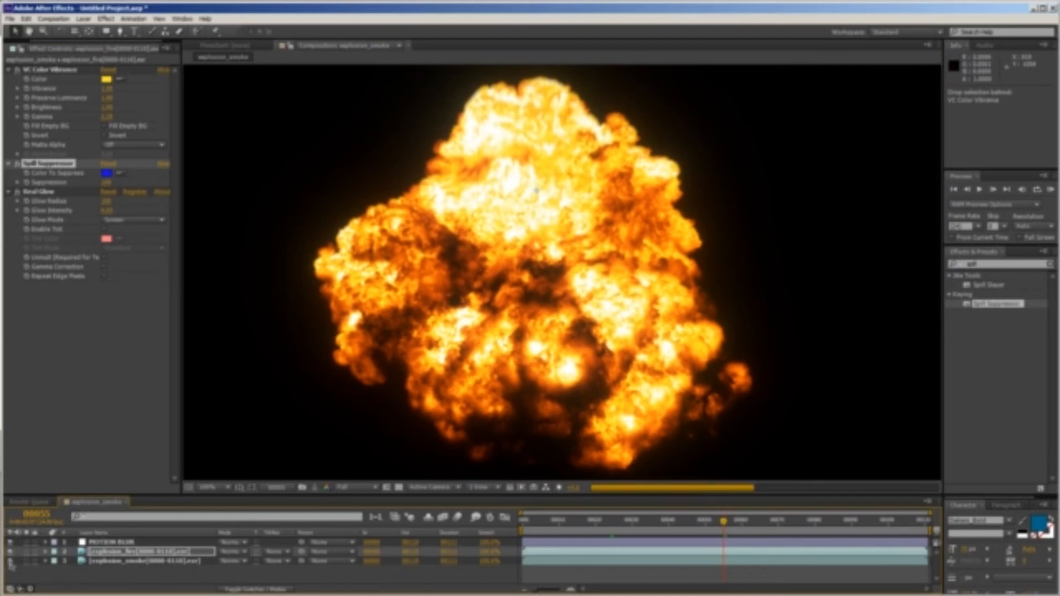
click(233, 551)
click(252, 262)
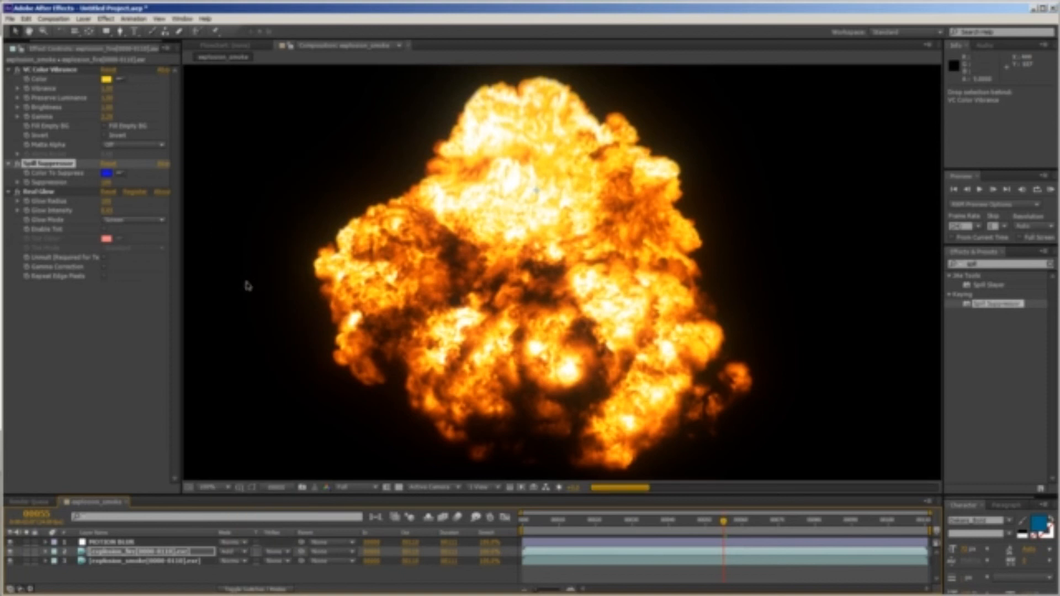
click(772, 522)
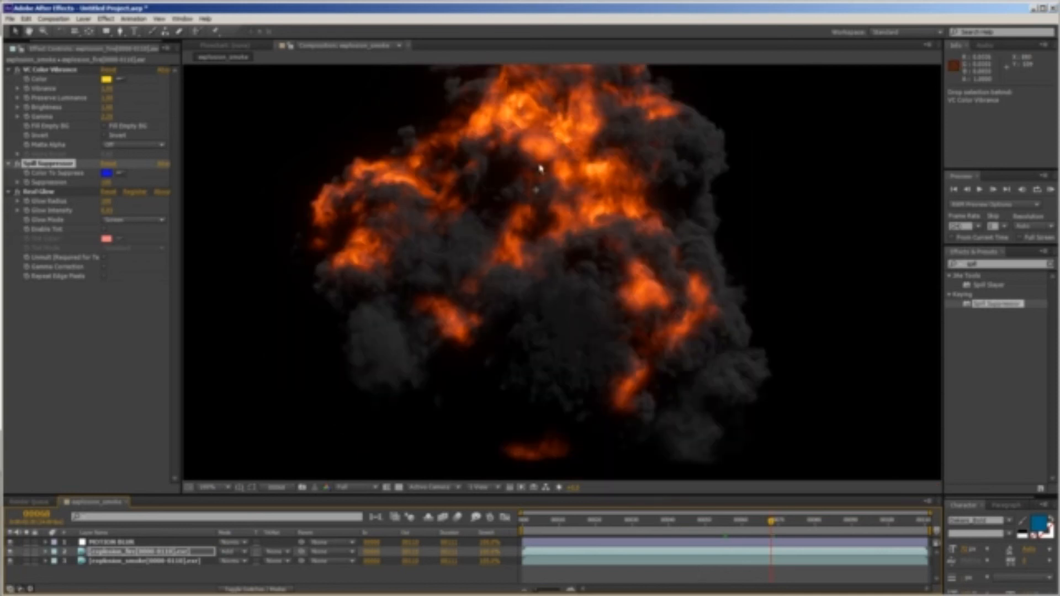
drag(541, 168, 568, 268)
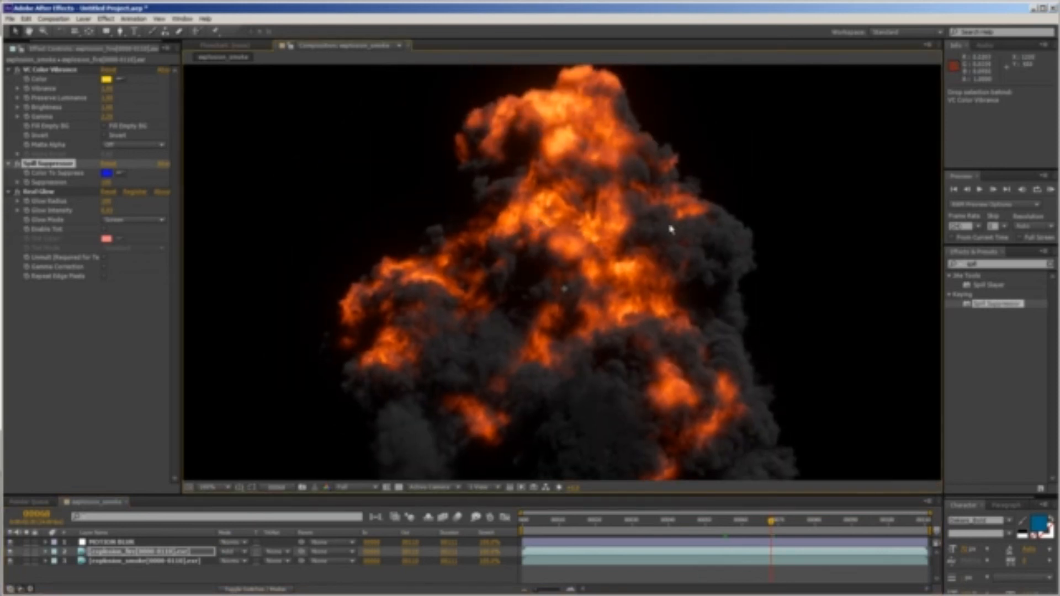